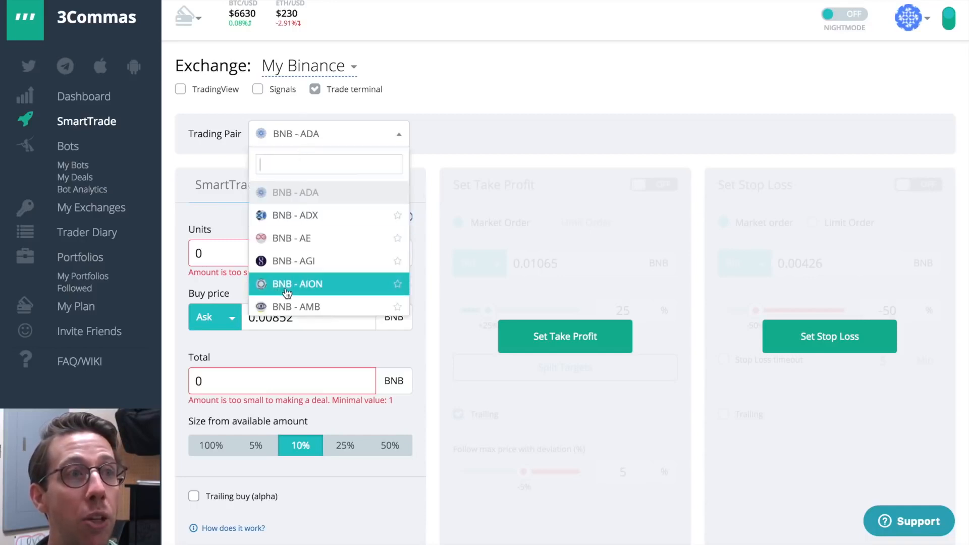
Browse the available trading pairs and filter the list for "lun"
scroll(286, 288, "down", 10)
scroll(293, 272, "down", 10)
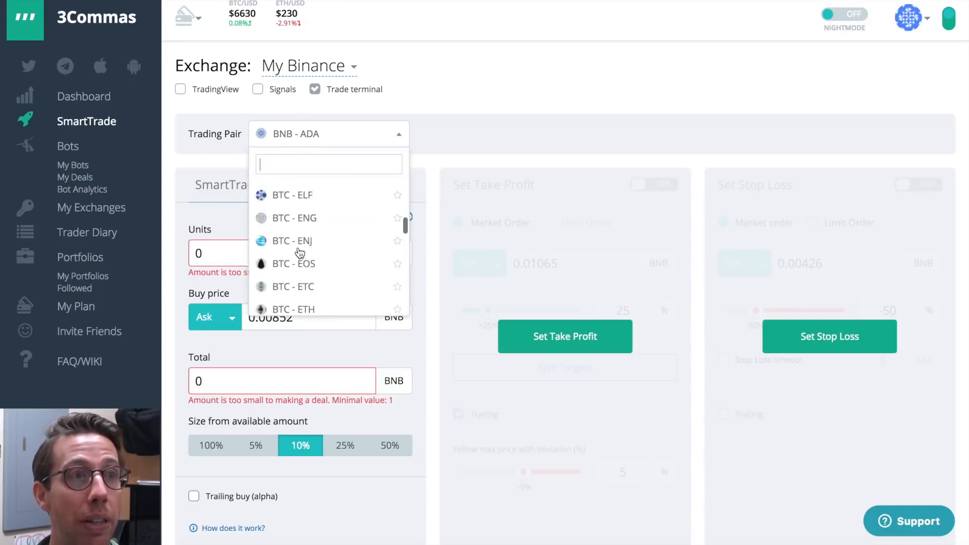
scroll(300, 252, "down", 3)
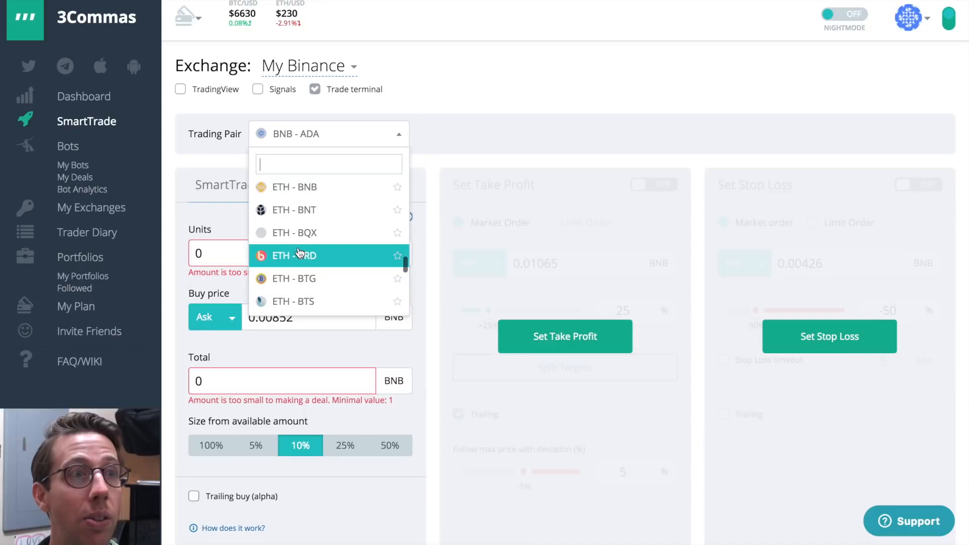
left_click(285, 165)
type("lun")
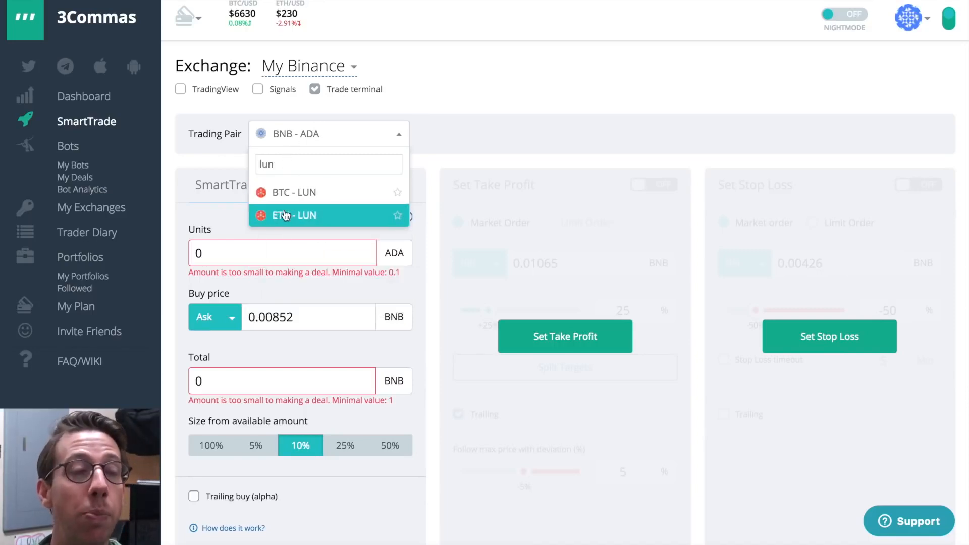
Filter the trading pairs for "ada" and mark BTC - ADA and ETH - ADA as favourites
double_click(282, 165)
type("ada")
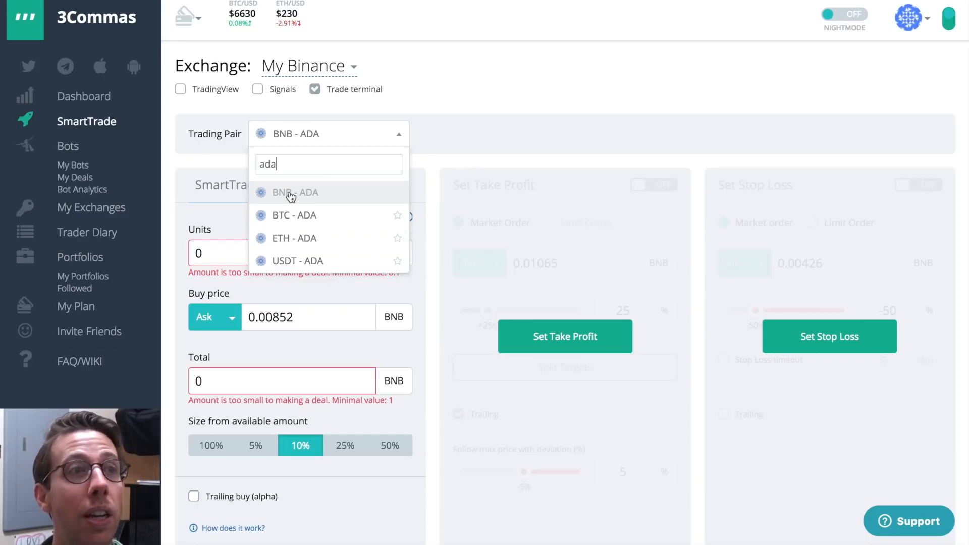
left_click(398, 216)
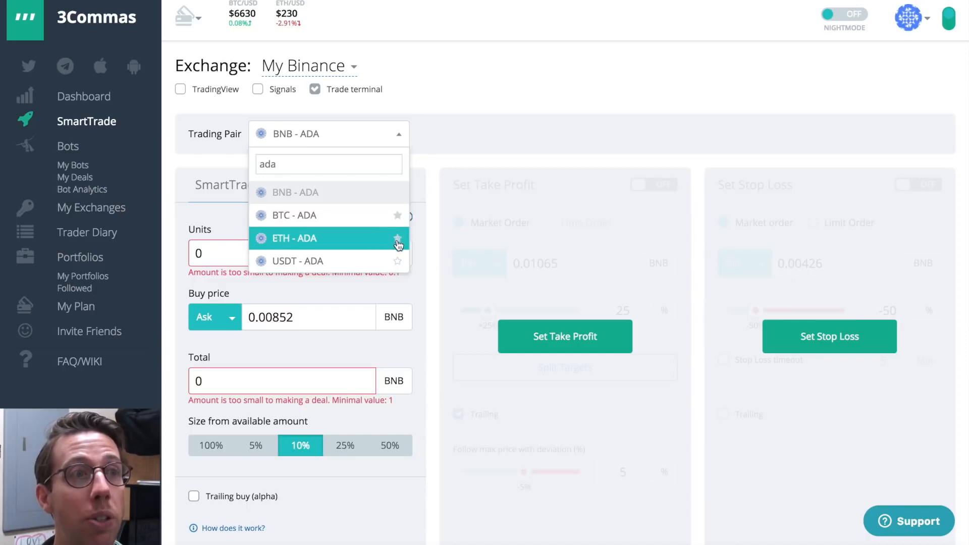
left_click(398, 239)
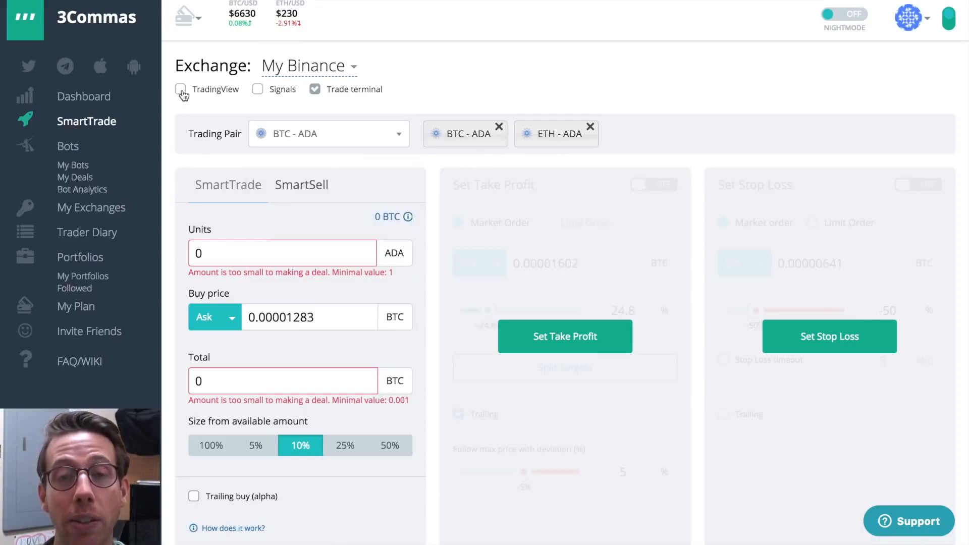
Show the TradingView chart for BTC - ADA and remove the Bollinger Bands indicator from it
left_click(181, 90)
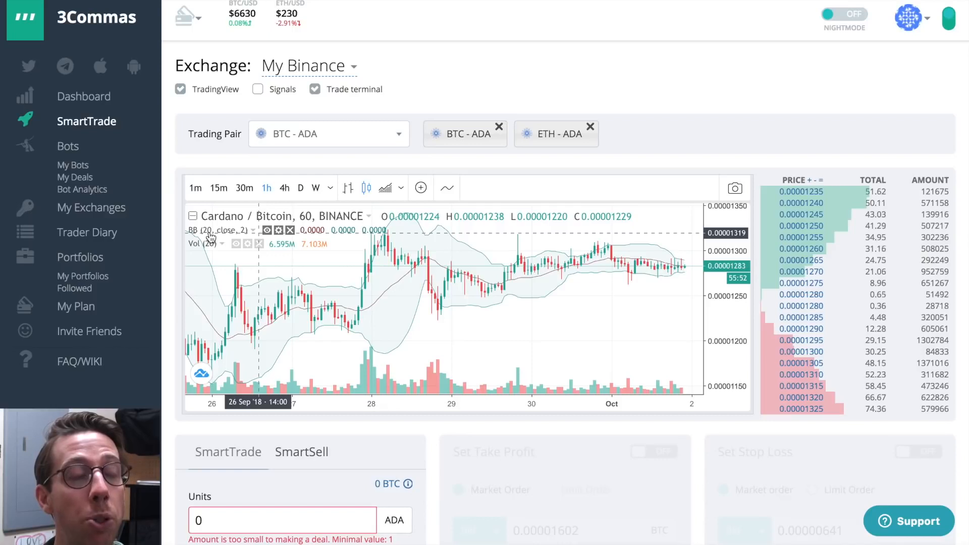
left_click(291, 230)
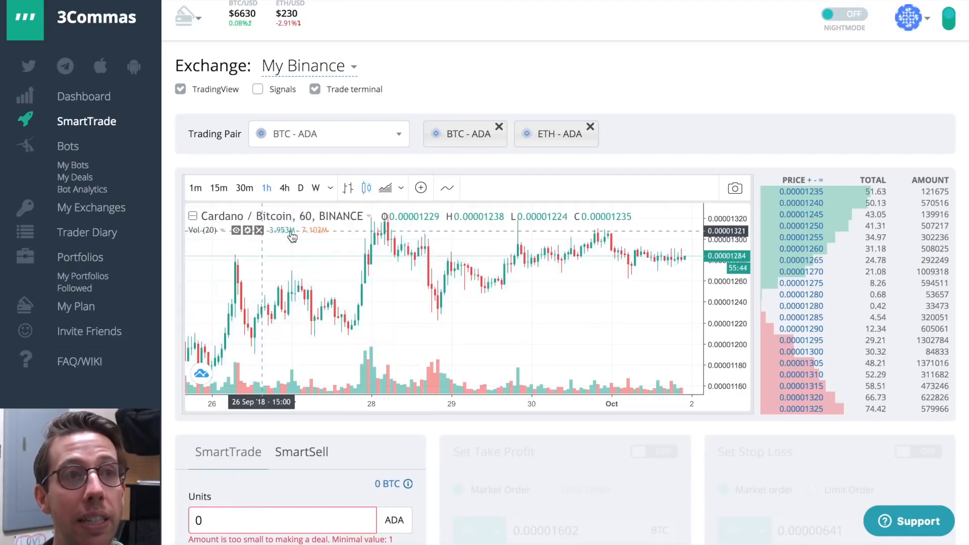
left_click(445, 189)
left_click(608, 205)
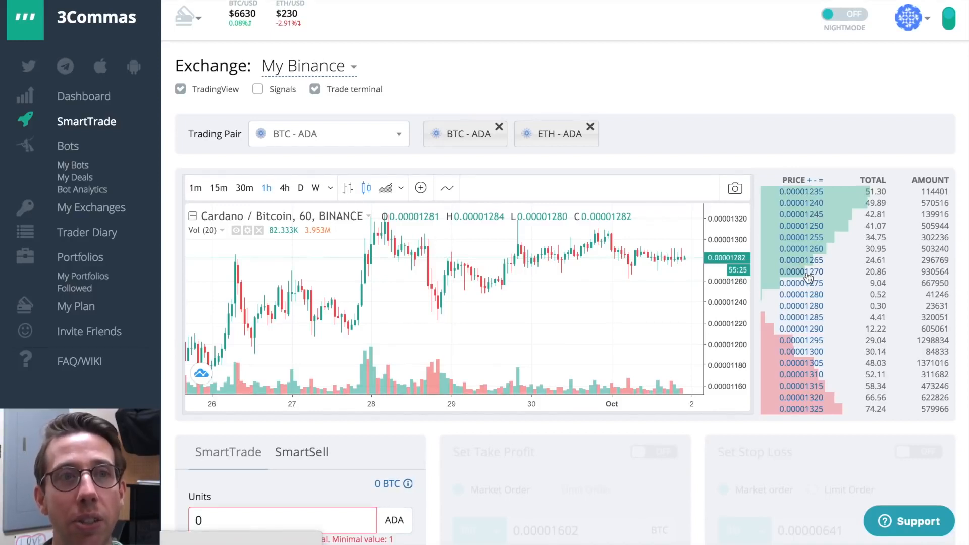
Coarsen the order book's price grouping by two levels and reset it to individual price levels
left_click(815, 181)
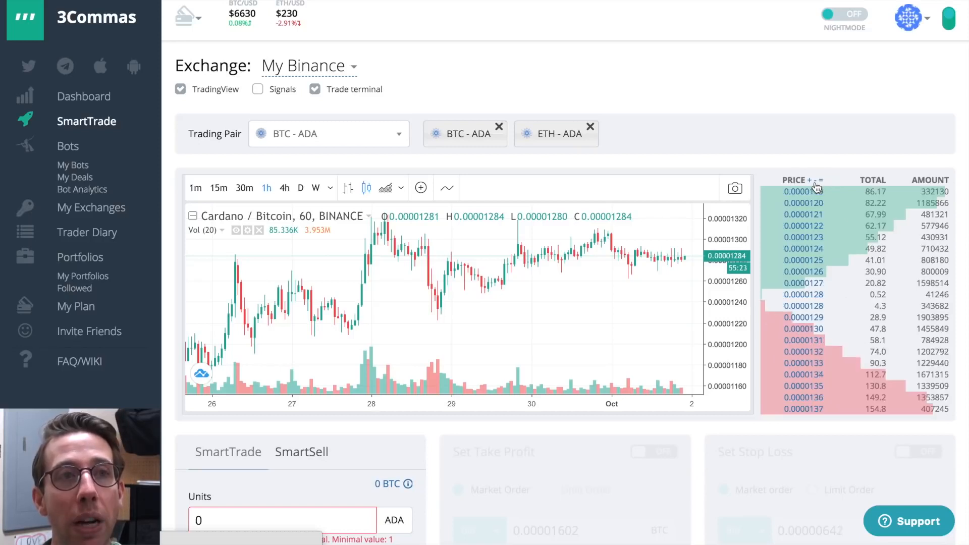
left_click(815, 182)
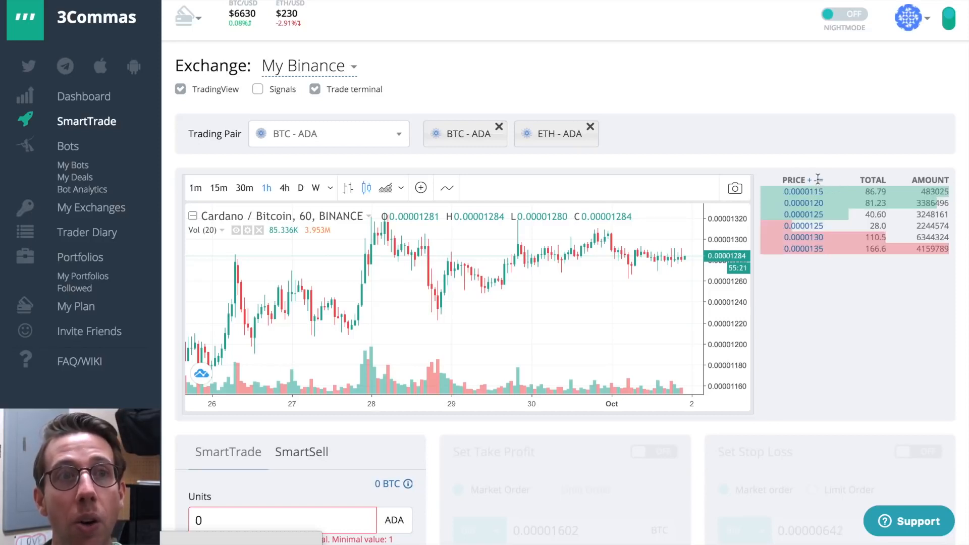
left_click(820, 182)
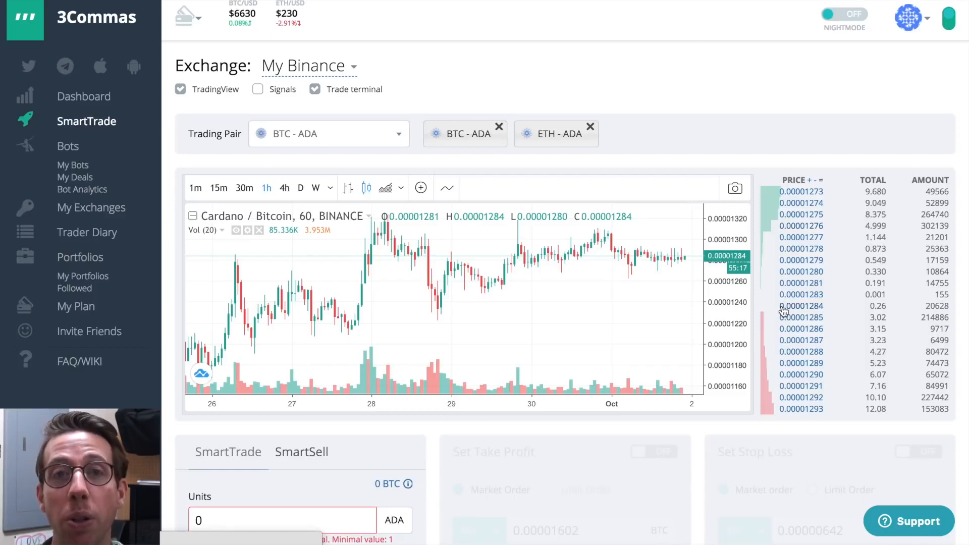
Set the buy price of the SmartTrade to 0.00001233 BTC
scroll(783, 311, "down", 2)
scroll(693, 199, "down", 3)
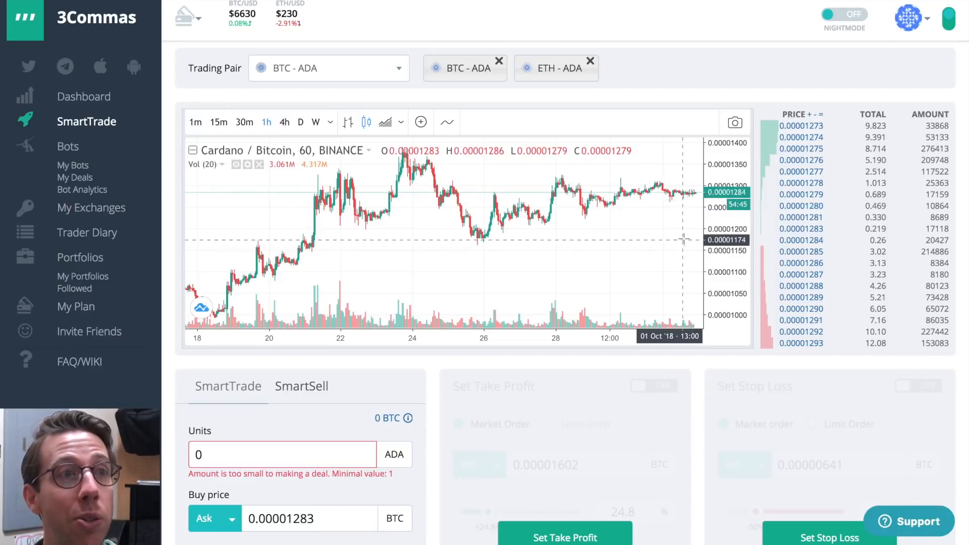
scroll(686, 239, "right", 3)
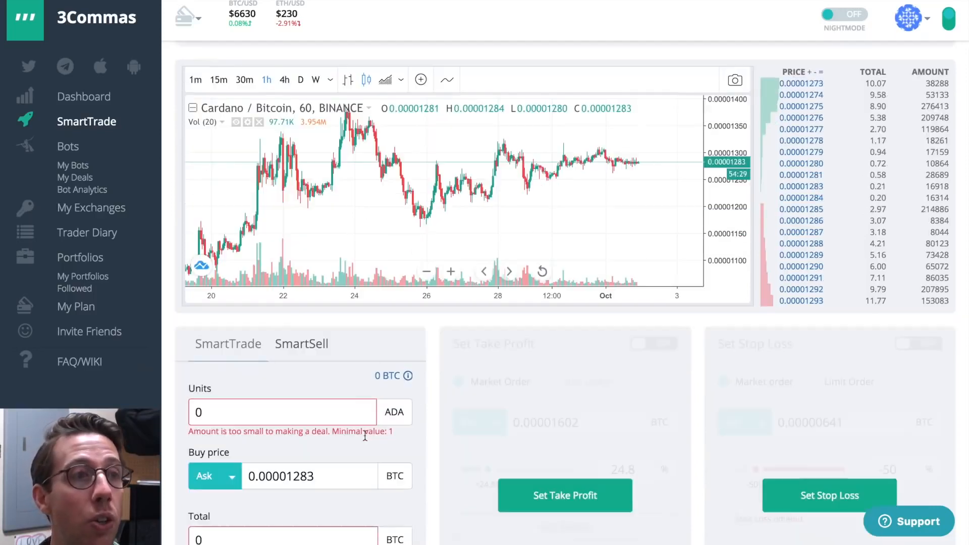
scroll(300, 399, "down", 3)
left_click_drag(301, 399, 327, 398)
type("33")
left_click(340, 374)
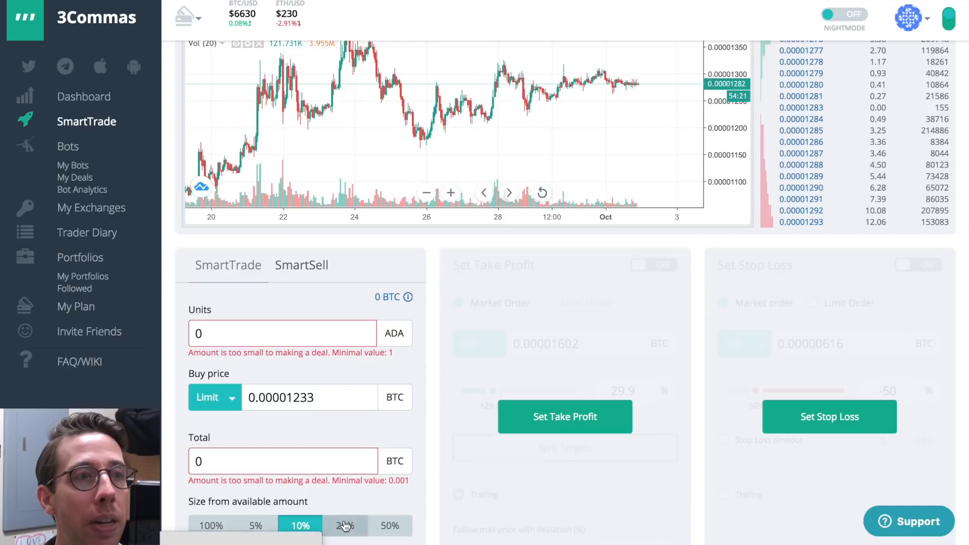
Try the 100% and 50% sizes of the available amount and set the units to 100 ADA
left_click(211, 525)
scroll(202, 489, "down", 1)
left_click(392, 470)
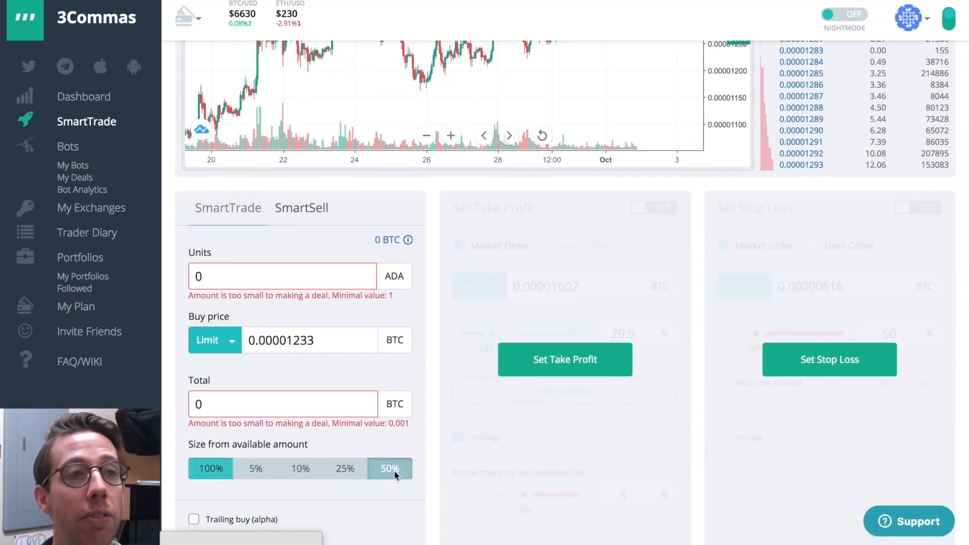
scroll(426, 444, "up", 1)
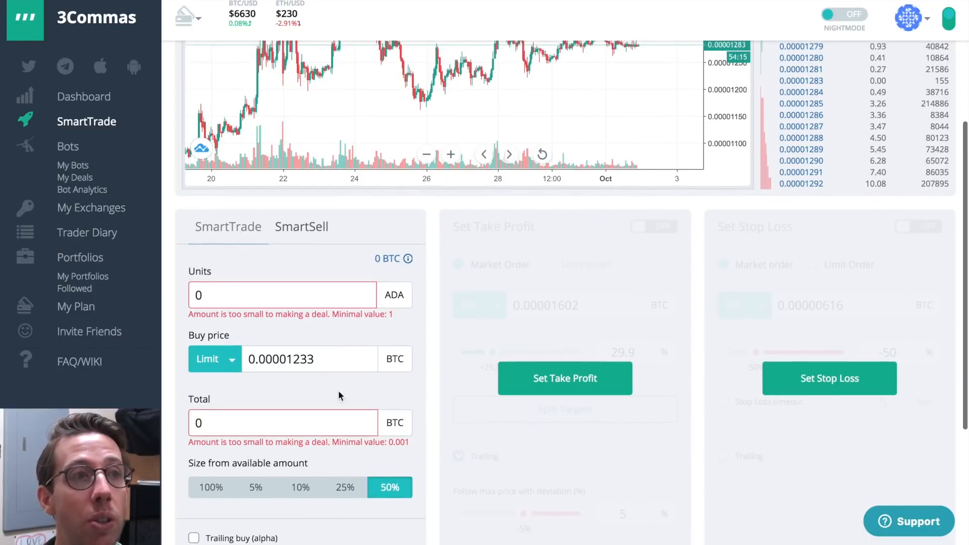
double_click(246, 302)
type("100")
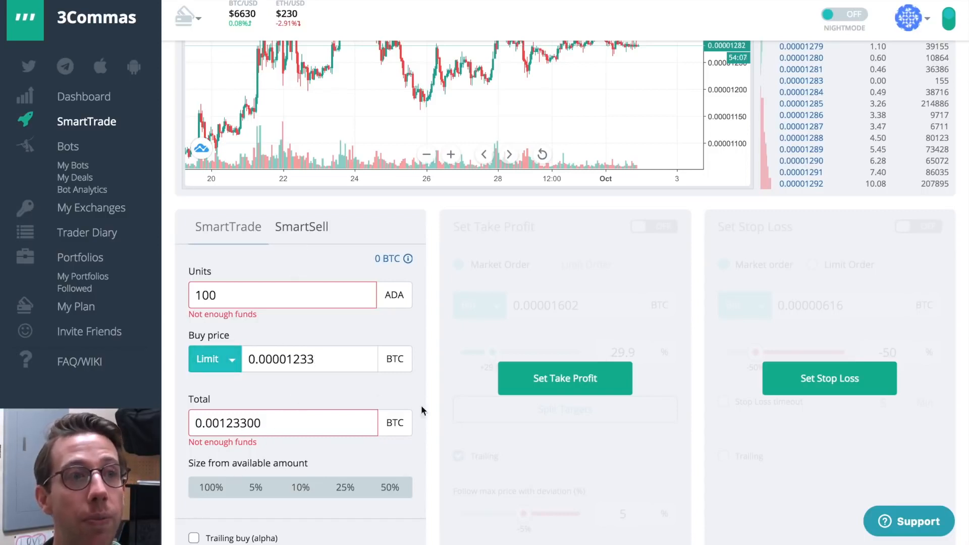
Enable trailing buy for the trade and lower its trailing percentage below 3%
scroll(421, 405, "down", 3)
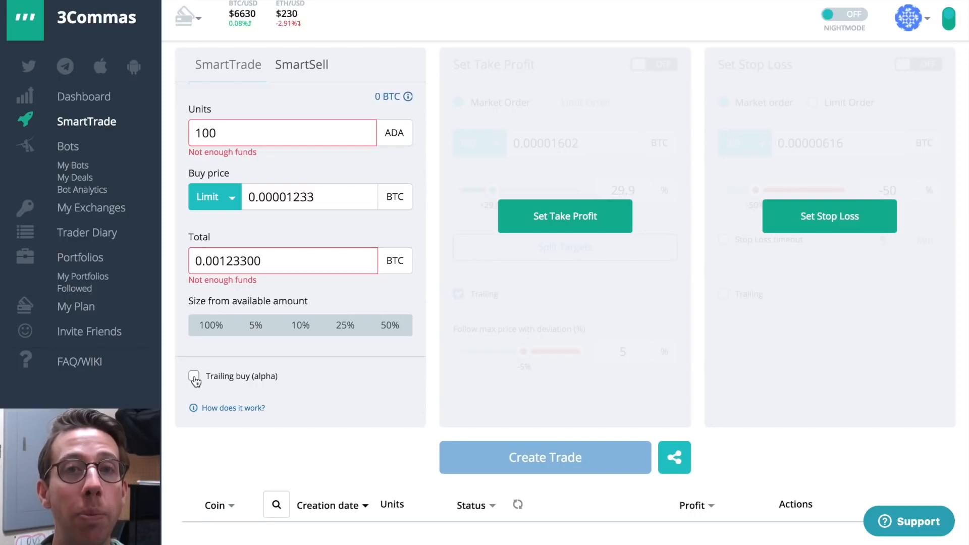
left_click(194, 377)
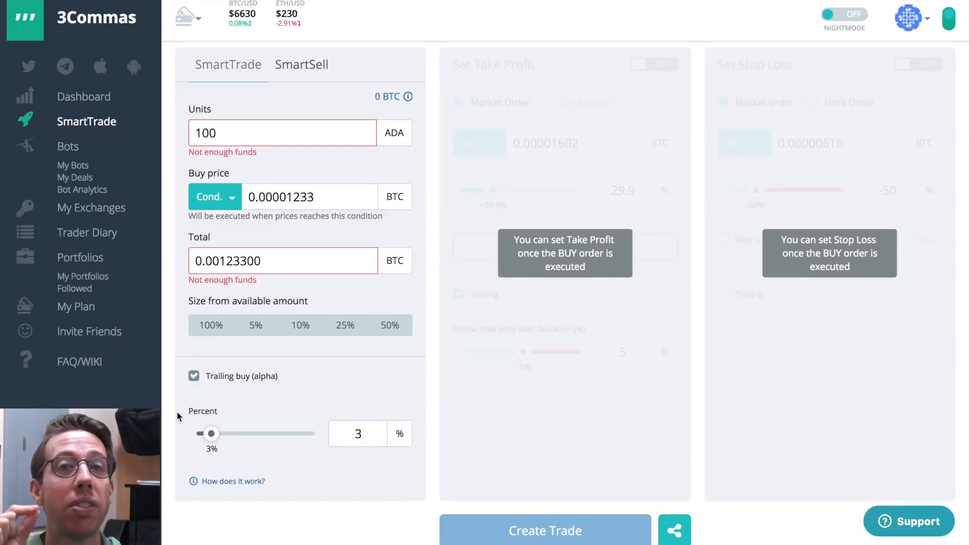
left_click_drag(211, 434, 202, 438)
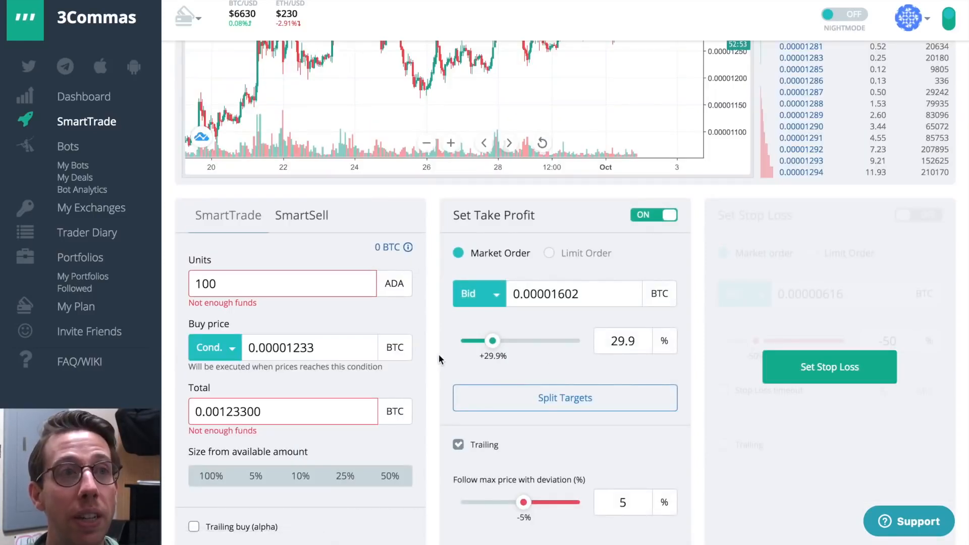
Measure the chart's price range from about the buy price up to 0.00001295 and set the take profit price to 0.00001295 BTC
scroll(438, 353, "up", 3)
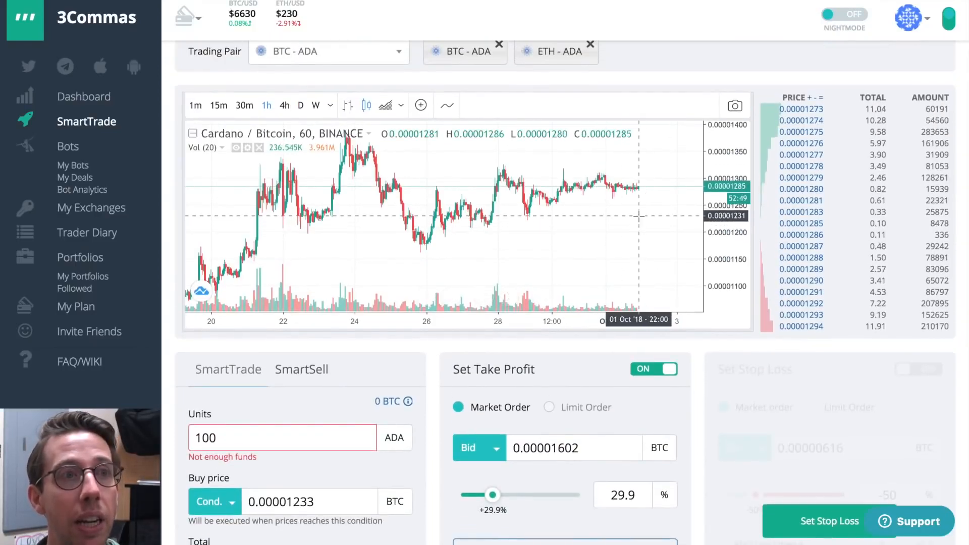
mouse_move(640, 214)
left_mouse_down()
mouse_move(660, 143)
mouse_move(668, 180)
left_mouse_up()
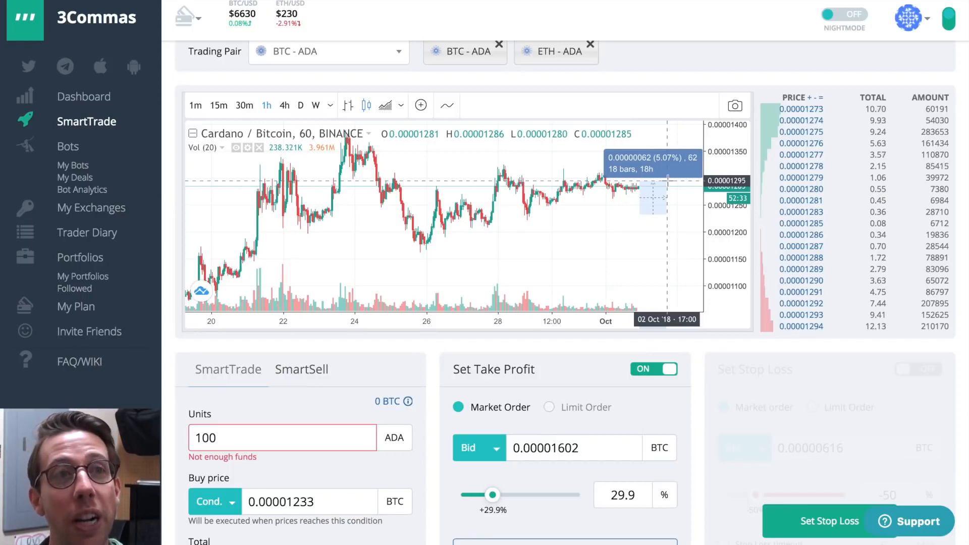
scroll(602, 341, "down", 2)
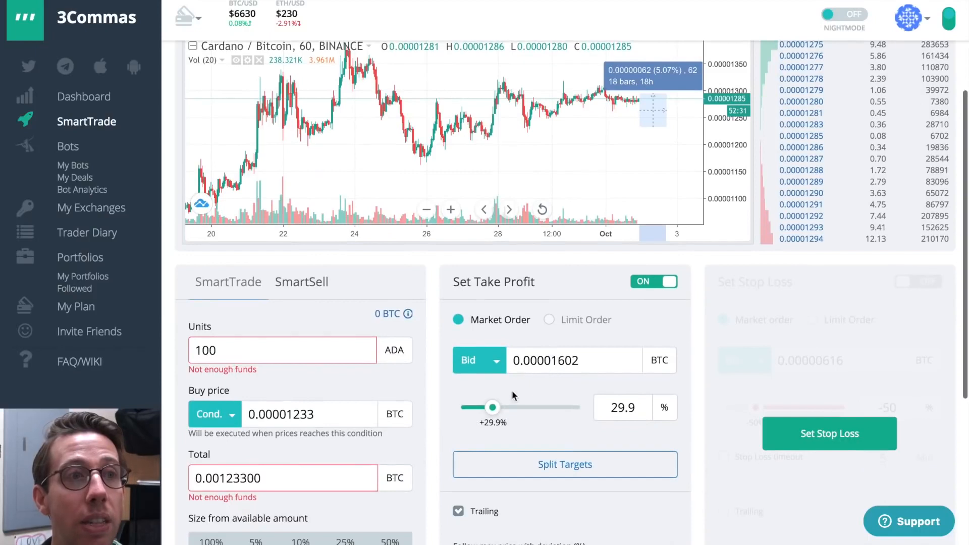
left_click_drag(558, 360, 595, 360)
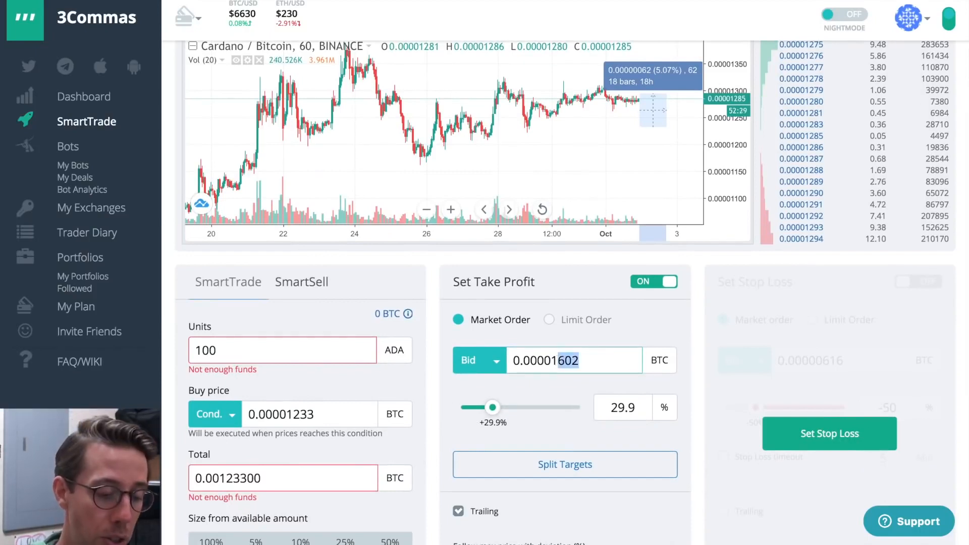
type("295")
Try a take profit percentage of 6% and bring it back to 5%
double_click(636, 410)
left_click(565, 395)
left_click(631, 415)
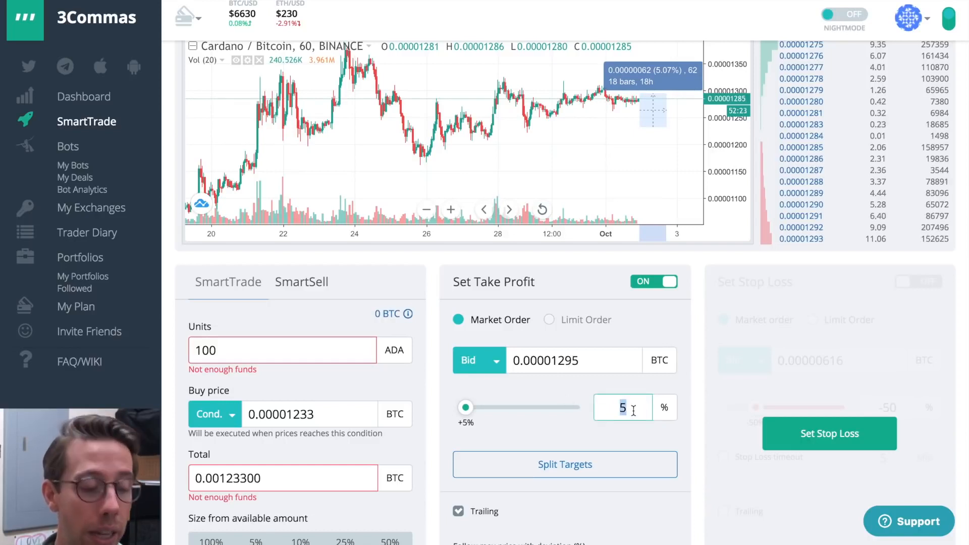
key("BackSpace")
type("6")
mouse_move(470, 407)
left_mouse_down()
mouse_move(574, 408)
mouse_move(466, 409)
left_mouse_up()
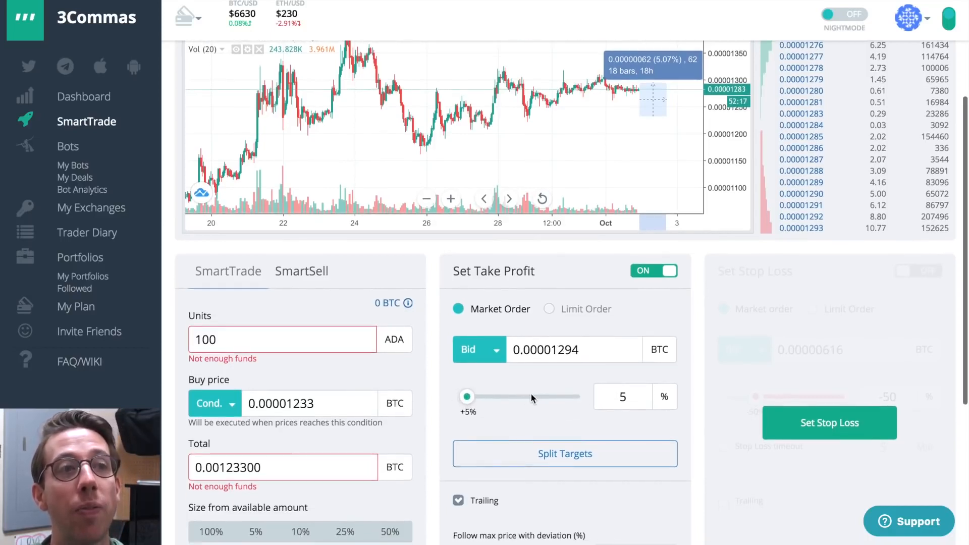
Turn off trailing for the take profit and switch it to a limit order
scroll(532, 394, "down", 2)
scroll(537, 398, "up", 4)
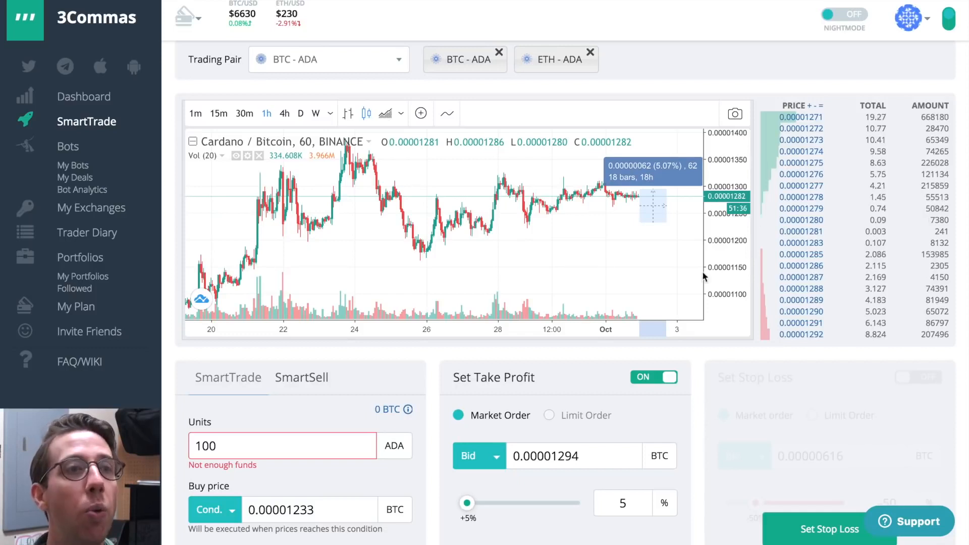
scroll(559, 386, "down", 2)
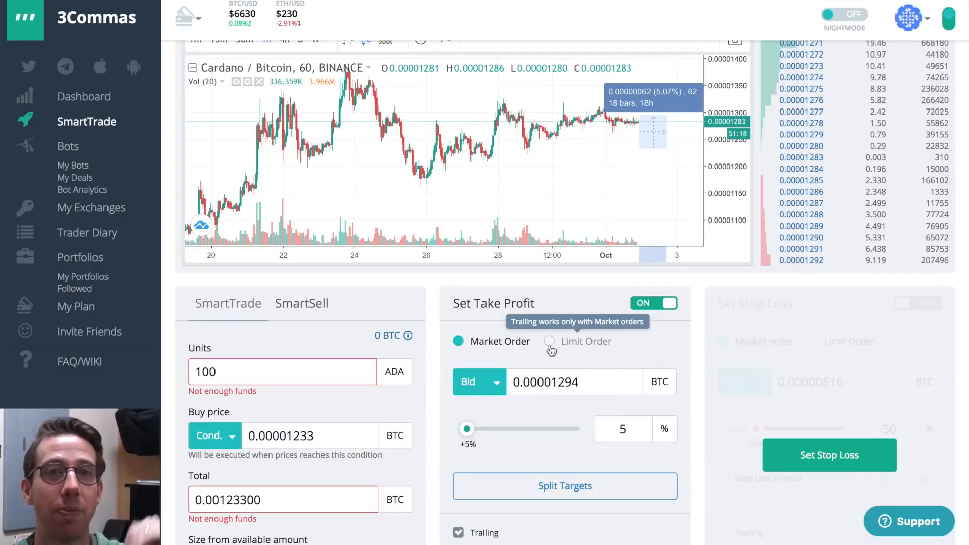
scroll(551, 351, "down", 1)
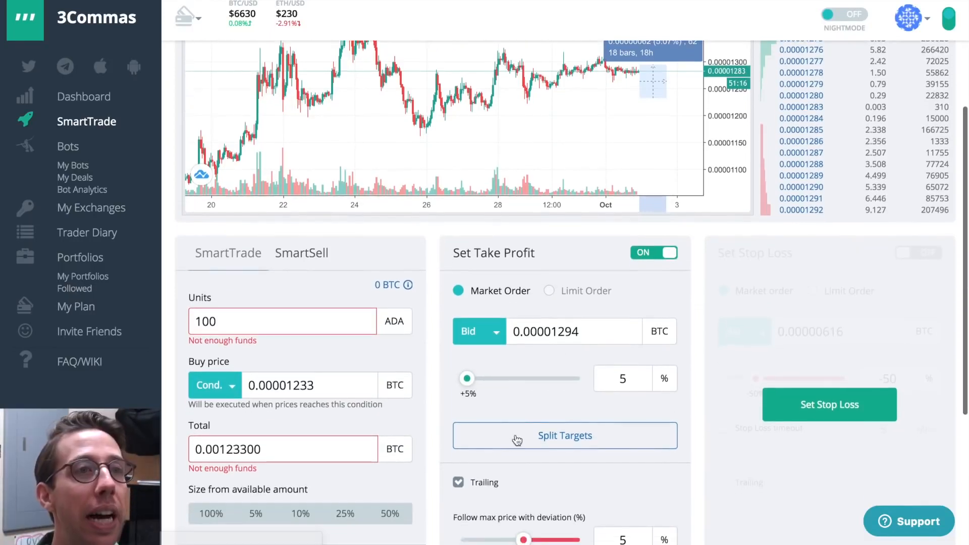
left_click(453, 482)
left_click(568, 291)
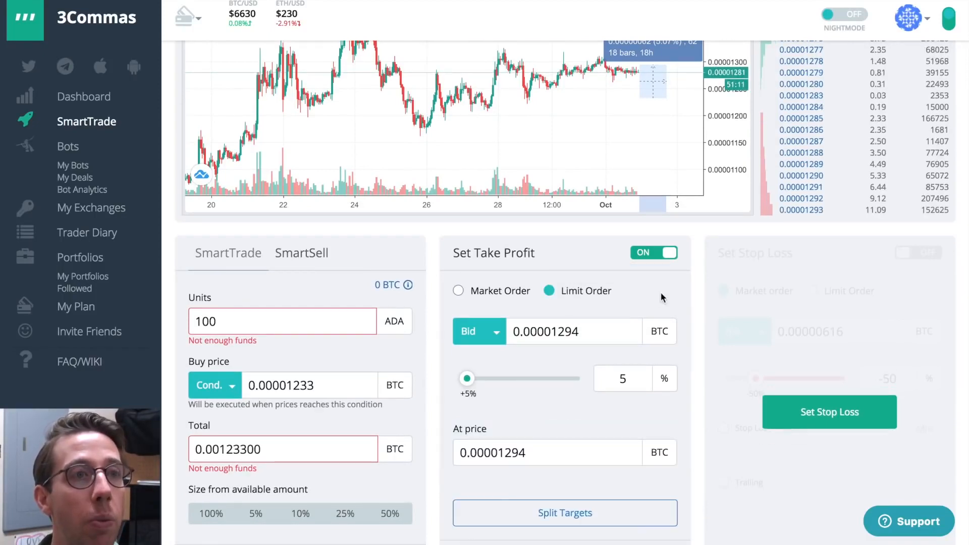
Turn take profit trailing back on with a market order
scroll(544, 349, "down", 2)
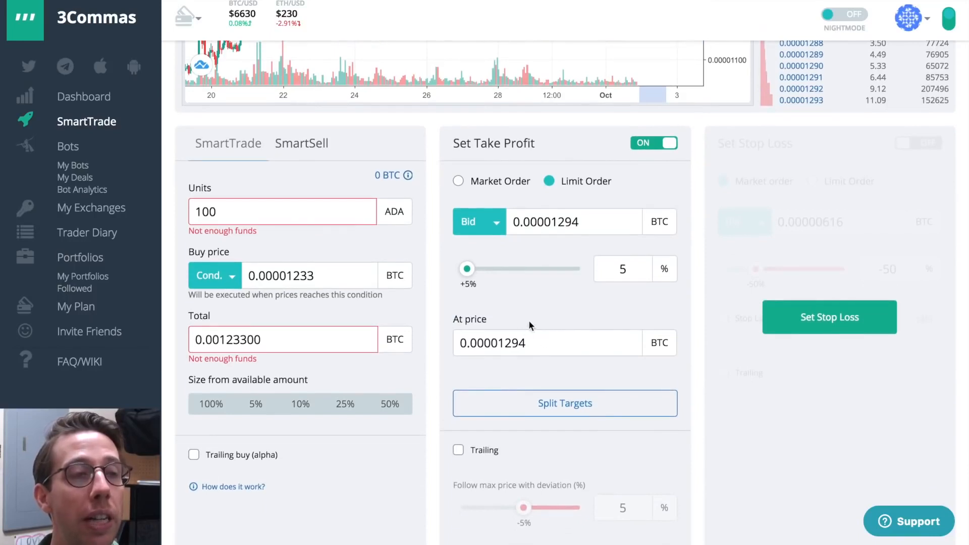
scroll(568, 442, "down", 3)
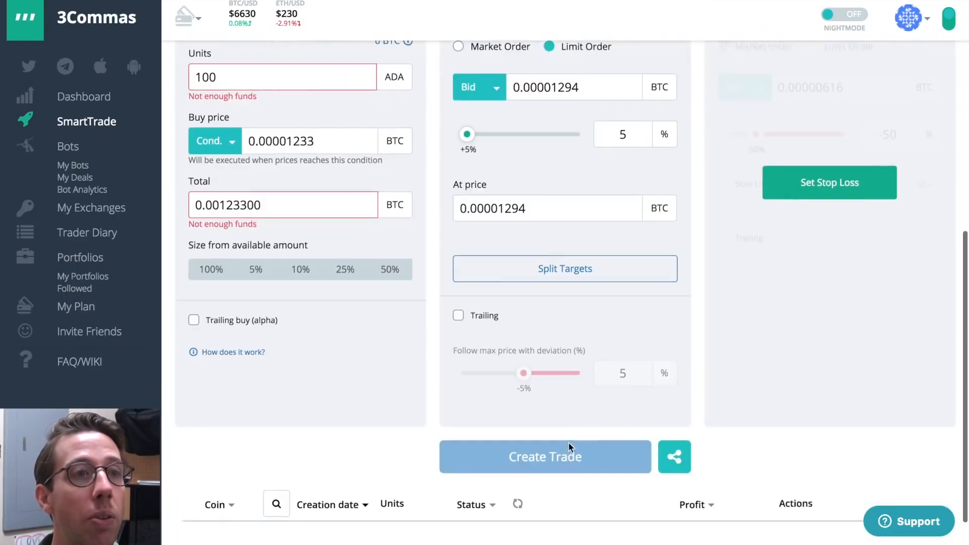
scroll(566, 437, "up", 4)
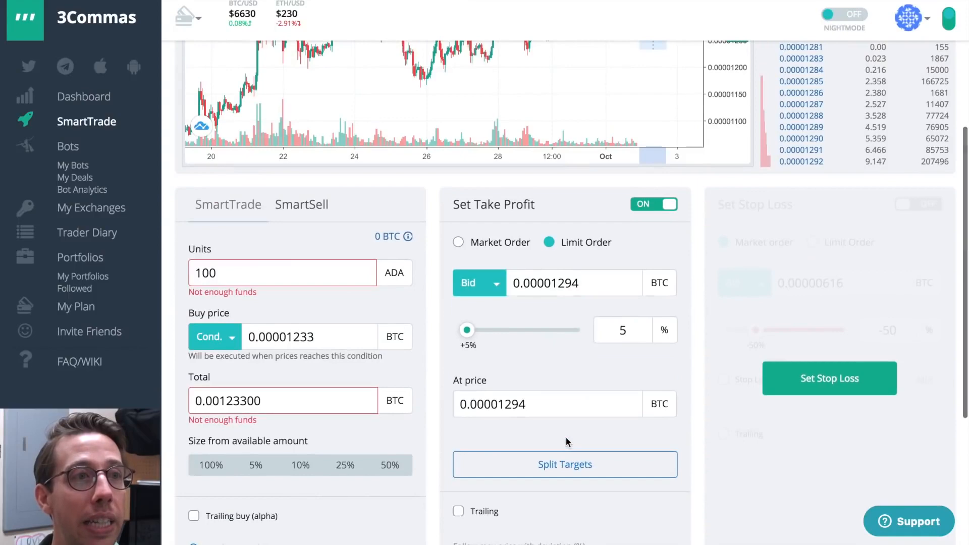
scroll(565, 437, "down", 2)
left_click(460, 411)
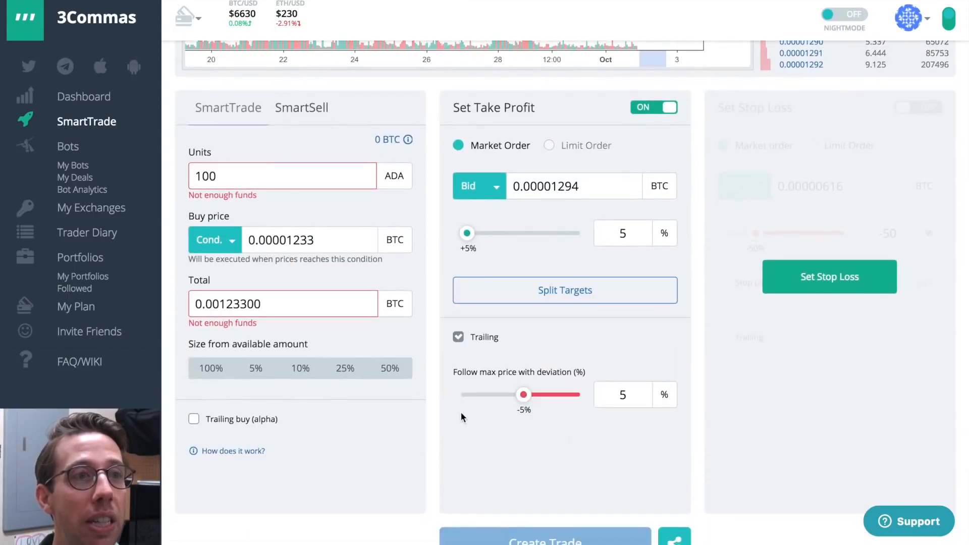
Try a take profit trailing deviation of 1%, and set it to 3%
scroll(517, 332, "up", 4)
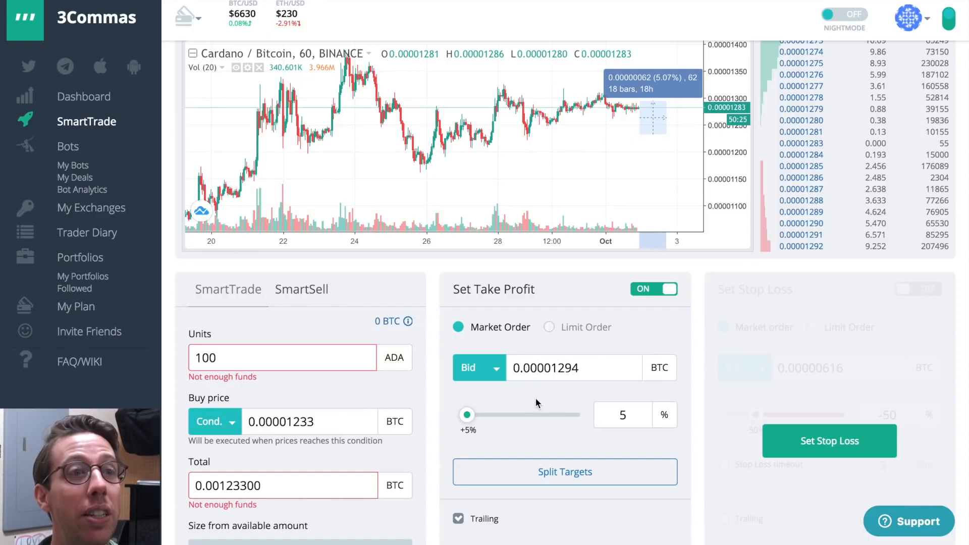
scroll(535, 398, "down", 2)
left_click_drag(525, 456, 581, 459)
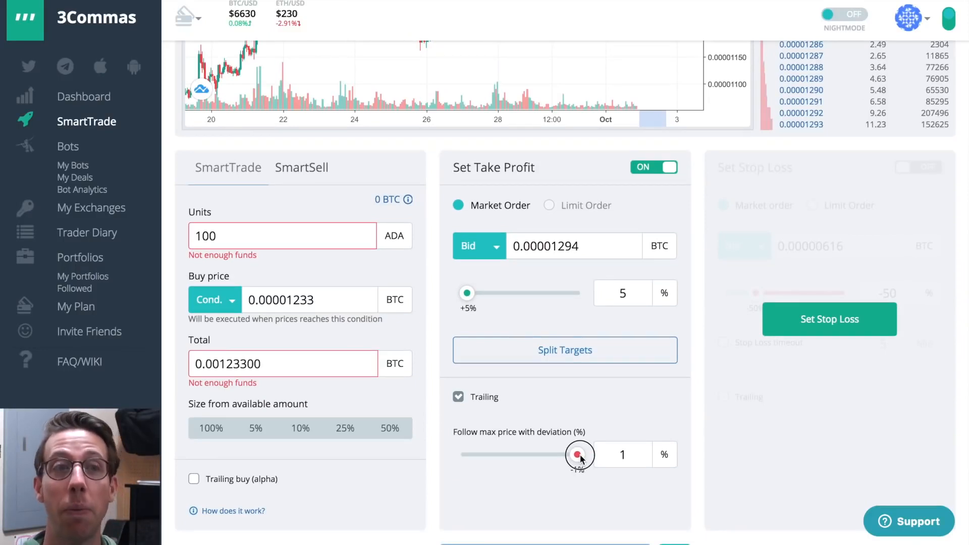
left_click_drag(580, 459, 541, 458)
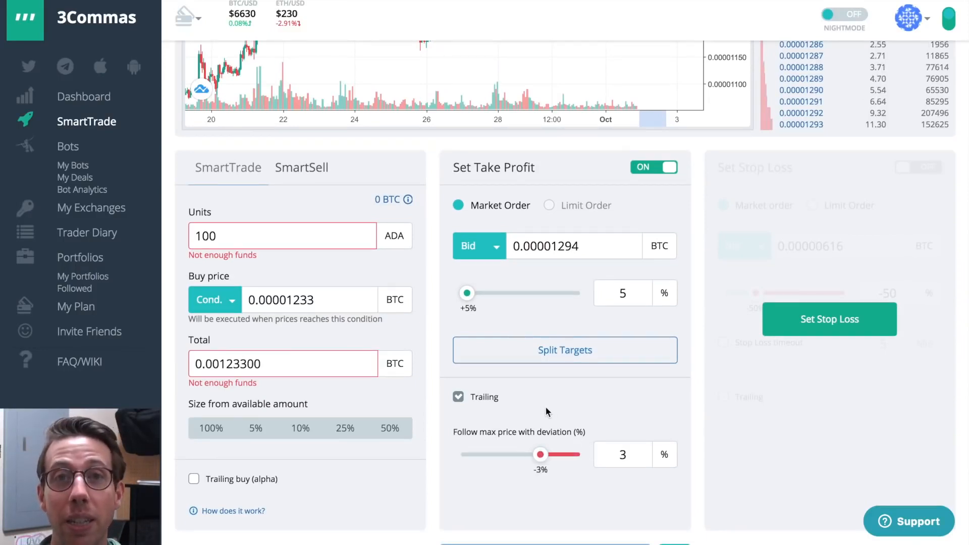
Split the take profit into targets and define a target at 3% profit with a quantity of 33%
scroll(546, 408, "up", 1)
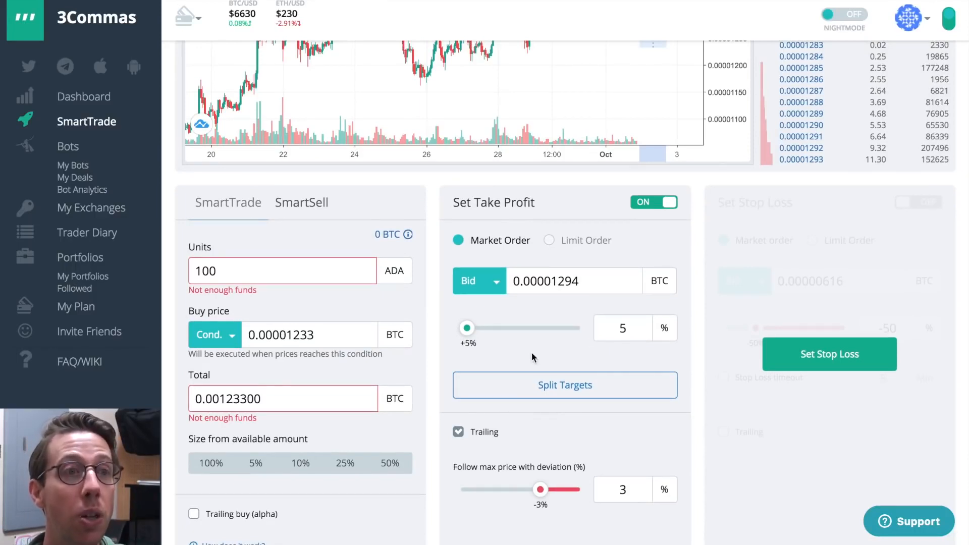
left_click(563, 387)
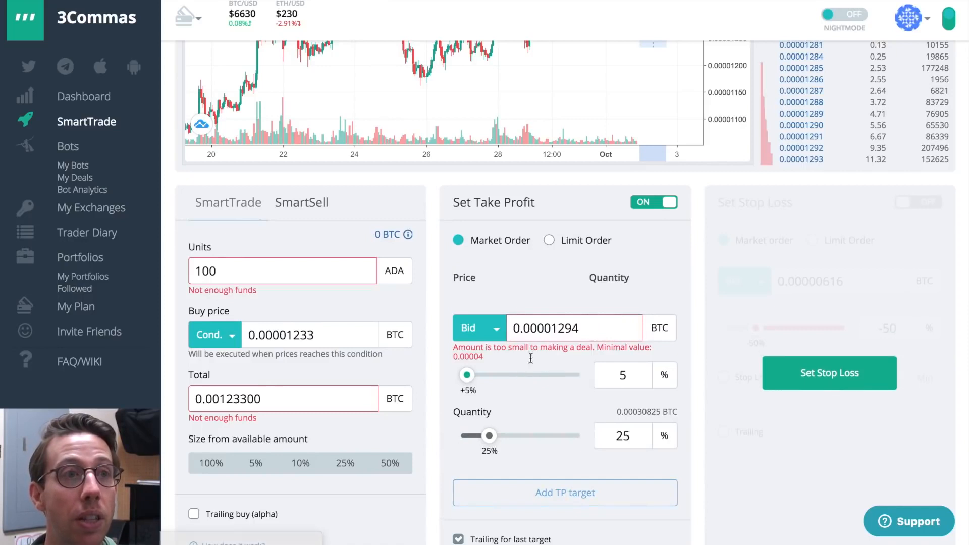
scroll(538, 392, "down", 1)
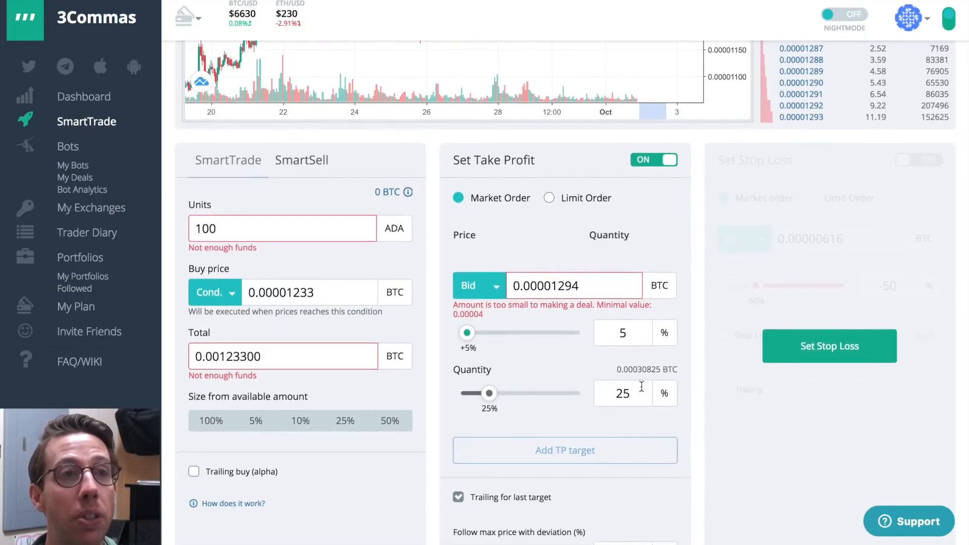
double_click(622, 332)
type("3")
double_click(630, 396)
type("33")
left_click(610, 444)
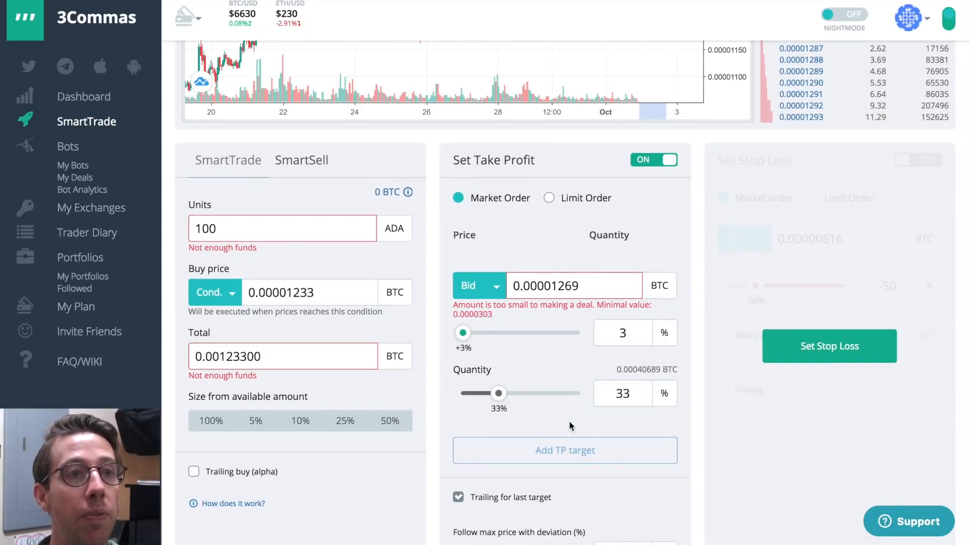
Try a take profit target at 4%, change it to 5%, and give it a quantity of 34%
scroll(569, 421, "down", 1)
double_click(628, 295)
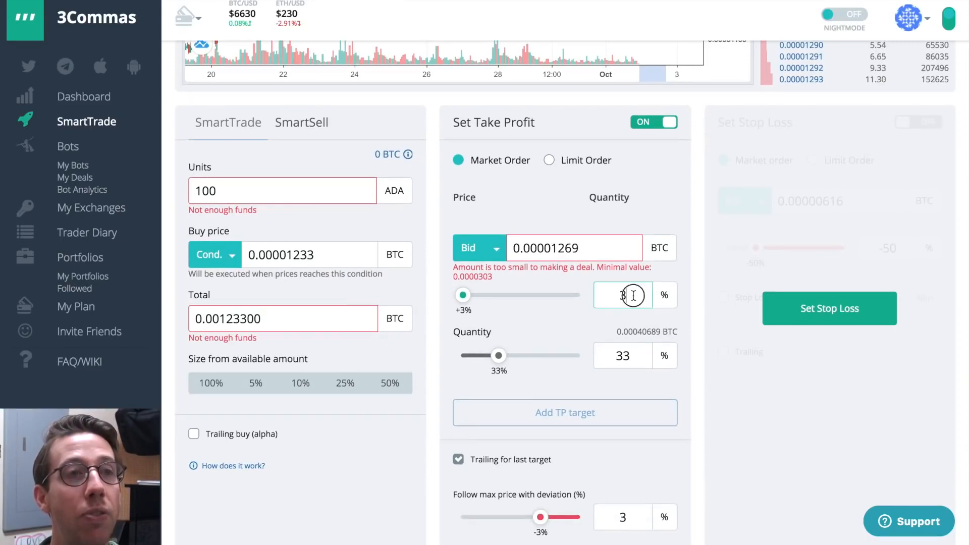
type("4")
double_click(628, 296)
type("5")
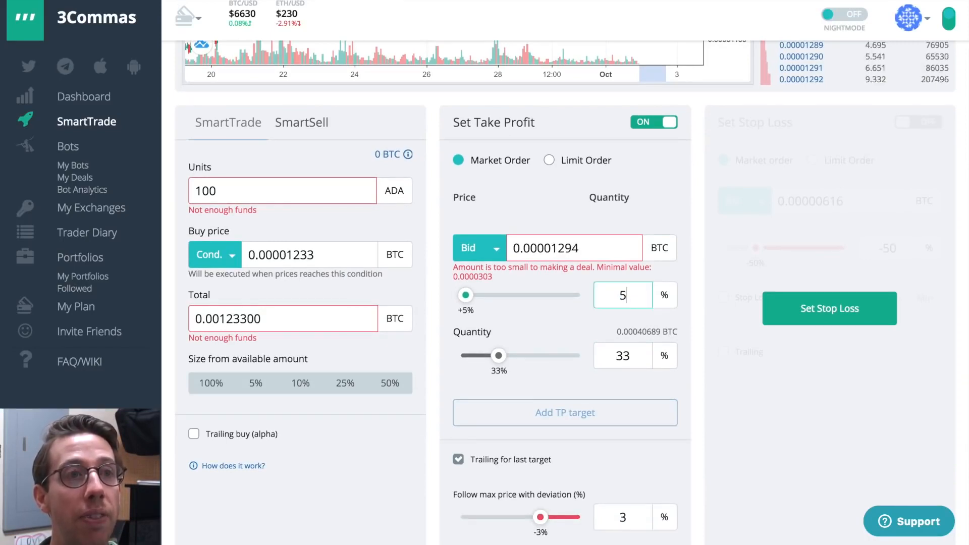
double_click(626, 356)
type("34")
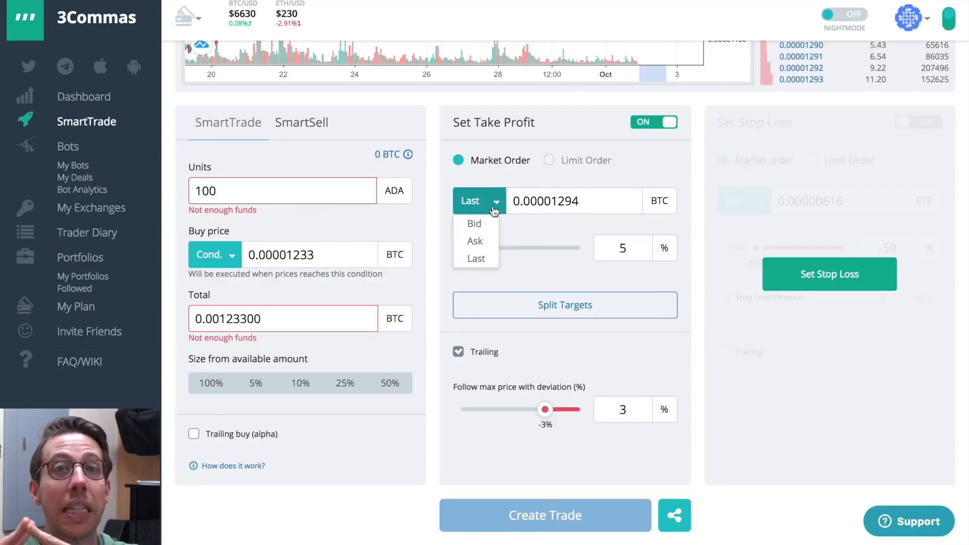
Try the Limit and Market order types for the buy price
left_click(493, 212)
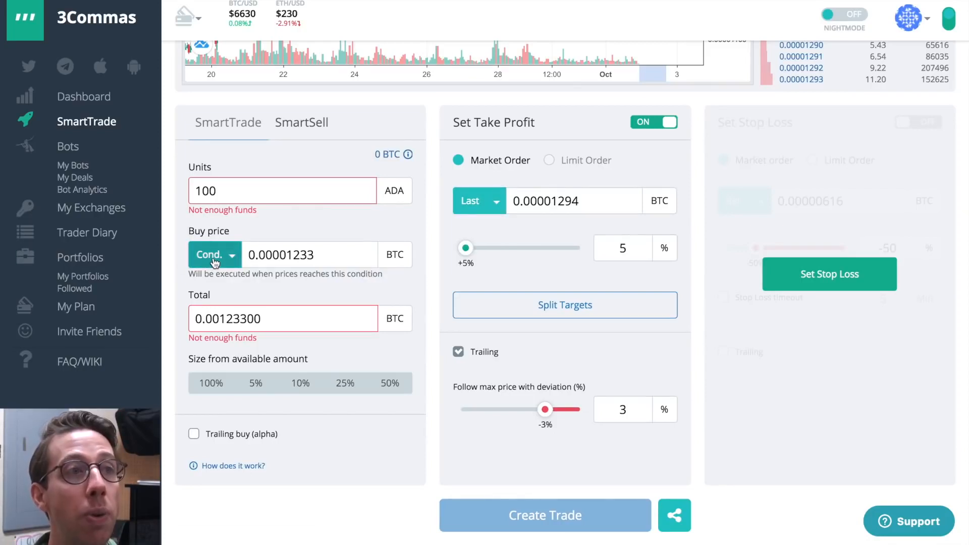
left_click(226, 259)
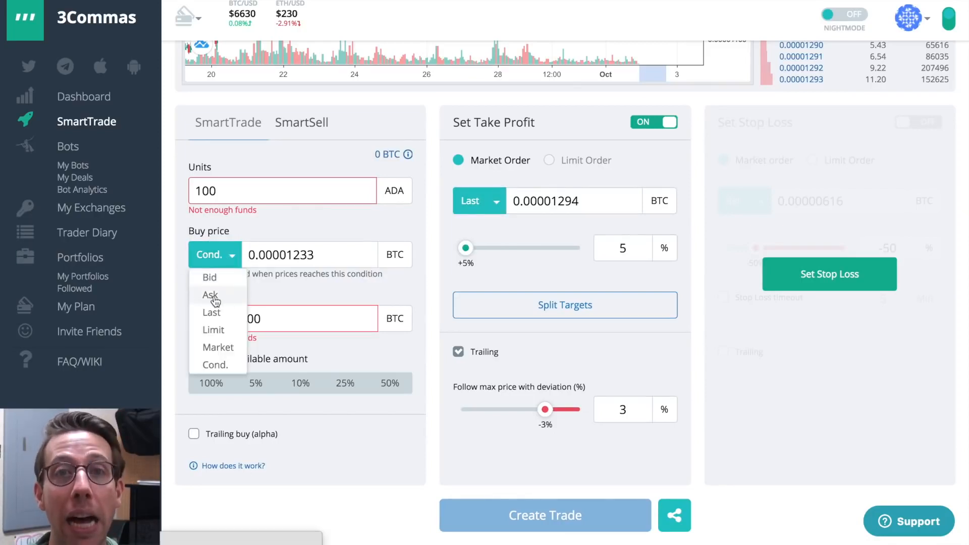
left_click(221, 331)
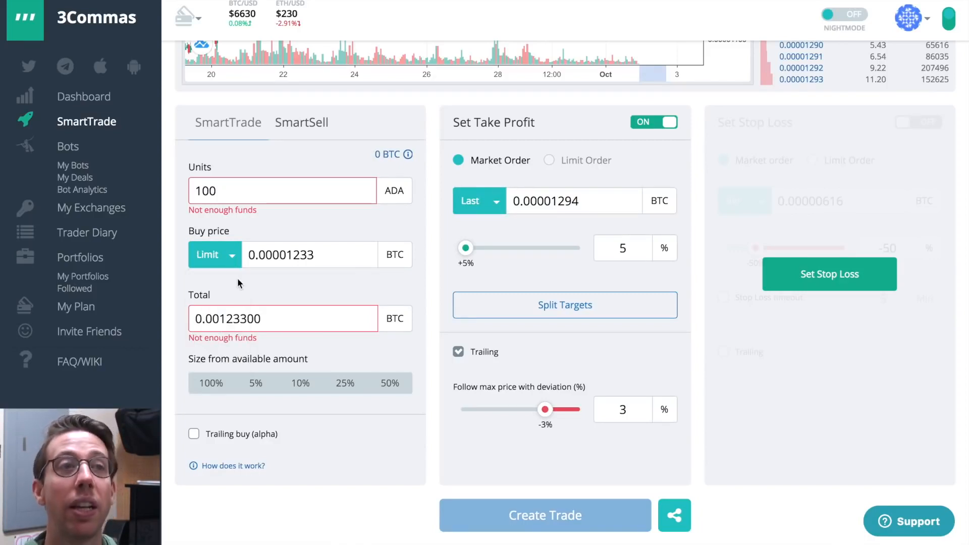
mouse_move(573, 166)
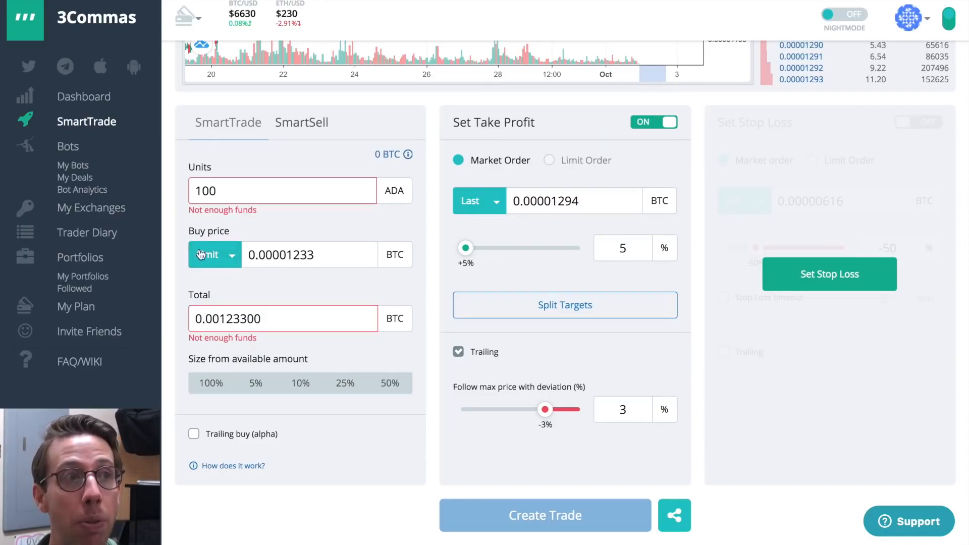
left_click(213, 258)
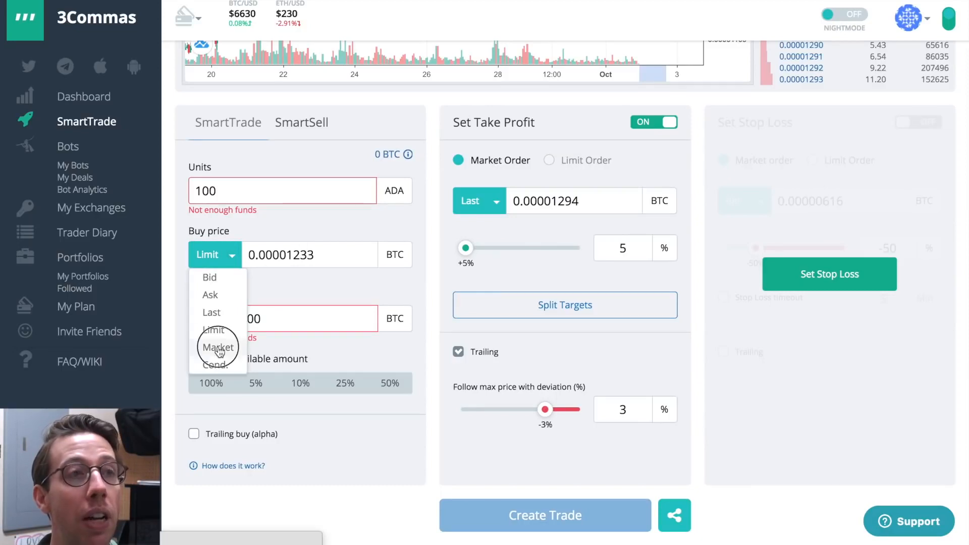
left_click(218, 348)
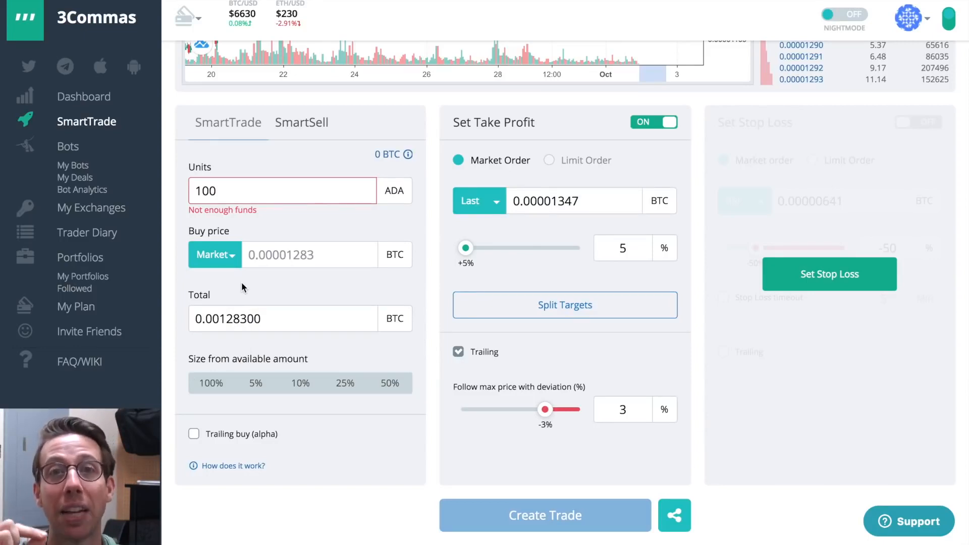
Switch the buy price back to a conditional order and set it to 0.00001235 BTC
scroll(241, 282, "up", 1)
left_click(222, 273)
left_click(200, 380)
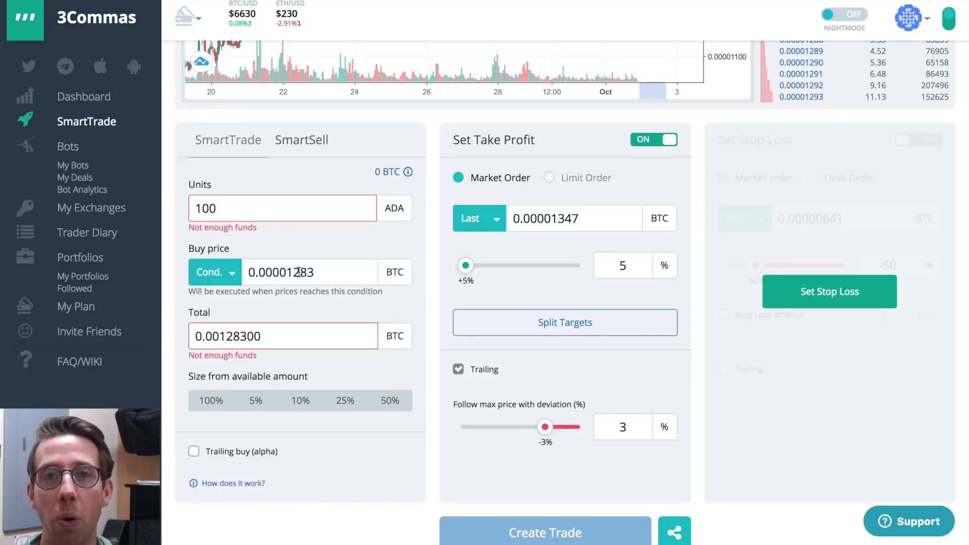
left_click_drag(299, 272, 319, 271)
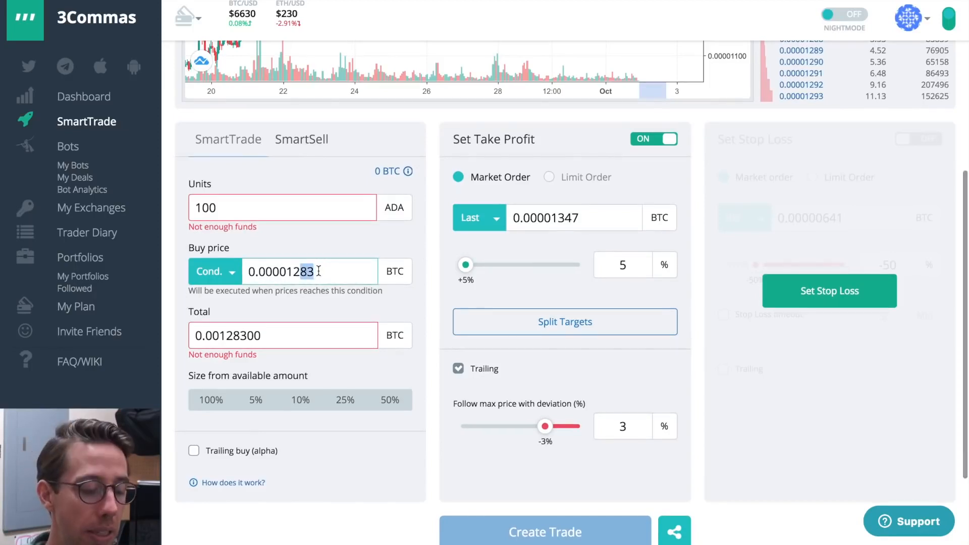
type("35")
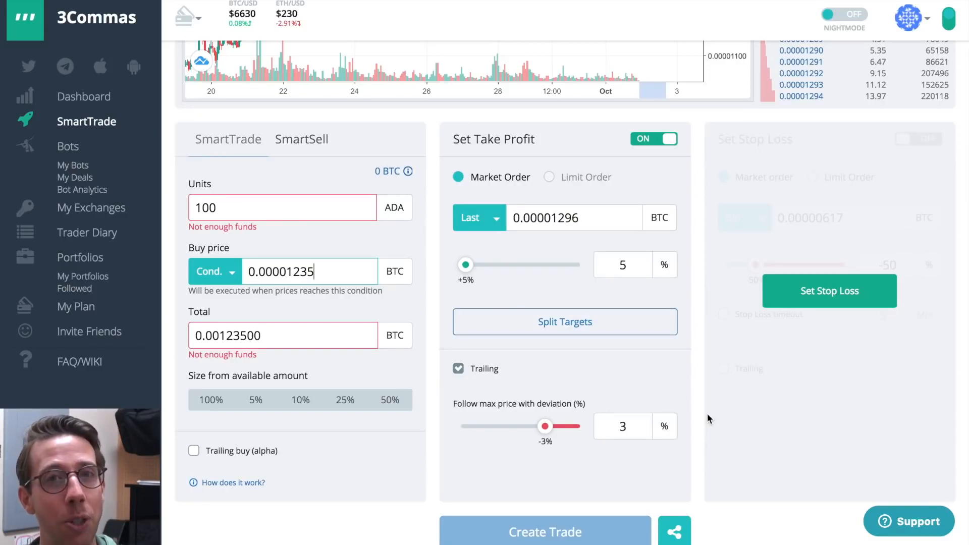
Enable the stop loss at -10% as a market order, and check its price type options while keeping Bid
left_click(768, 298)
scroll(707, 311, "up", 2)
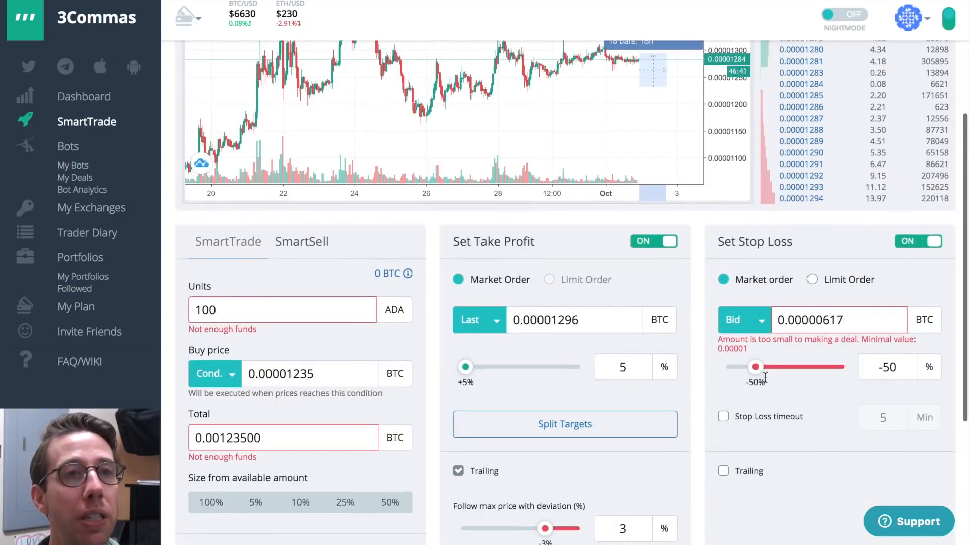
left_click_drag(757, 373, 816, 378)
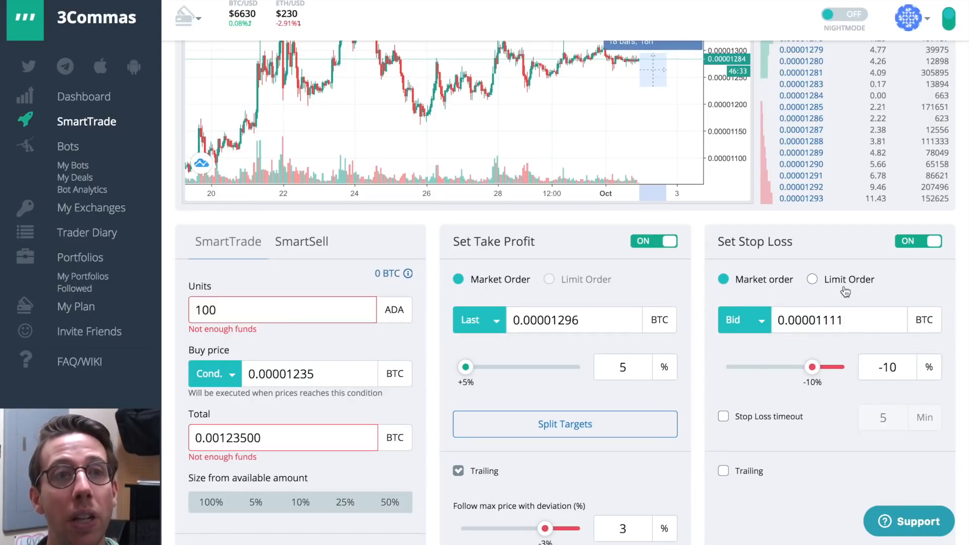
left_click(753, 321)
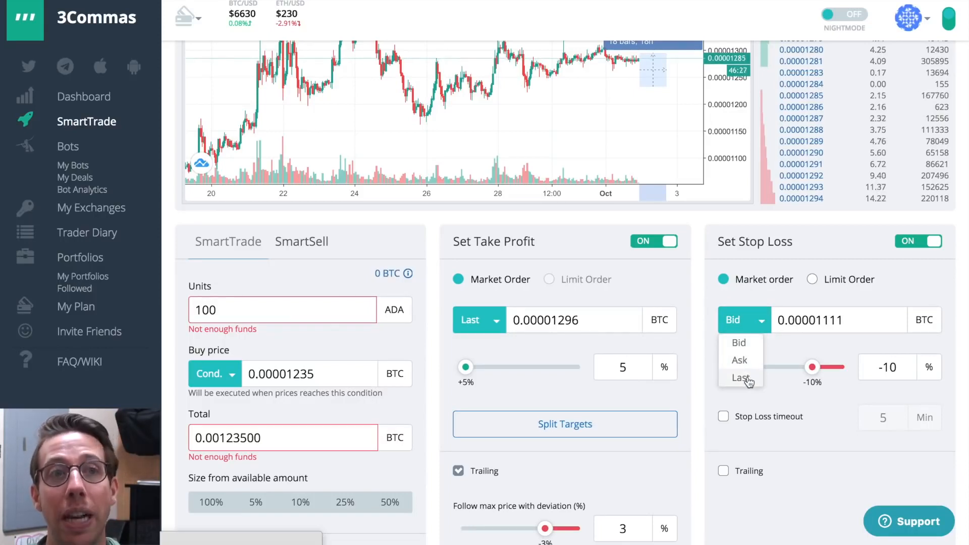
left_click(780, 355)
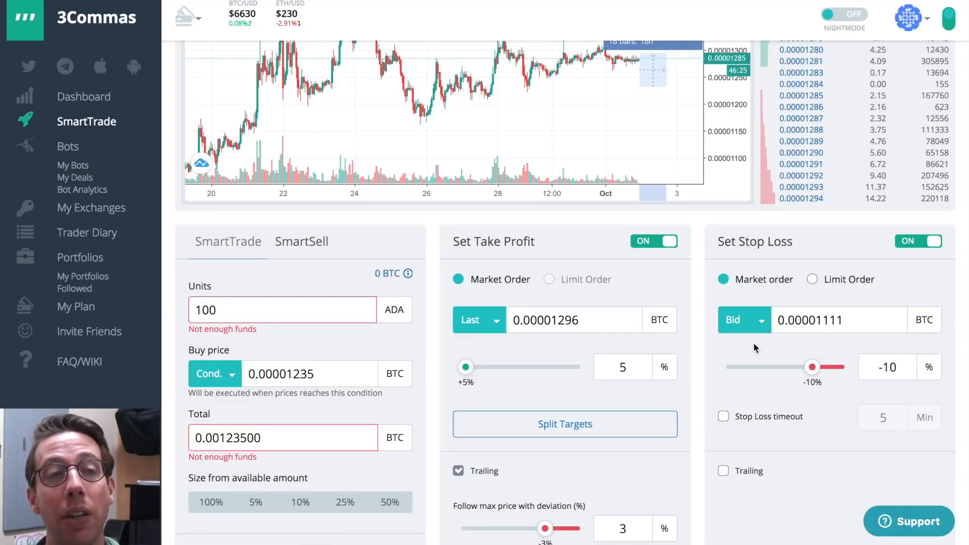
Enable the stop loss timeout and set it to 1 minute
scroll(754, 347, "down", 1)
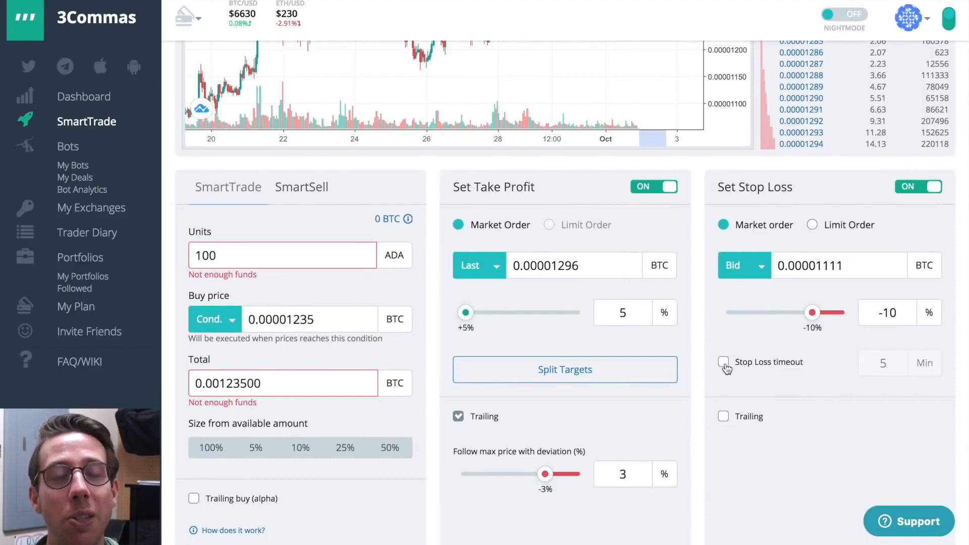
left_click(725, 364)
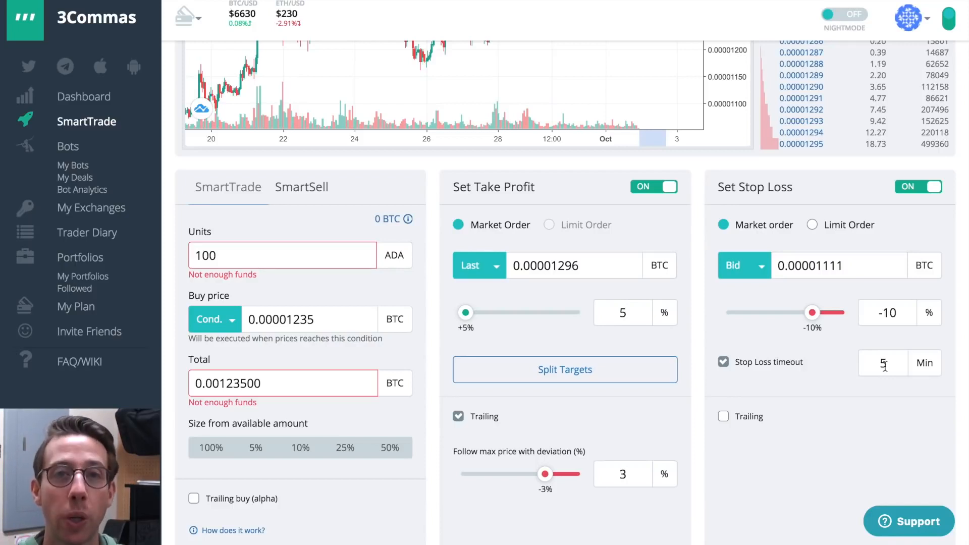
double_click(884, 365)
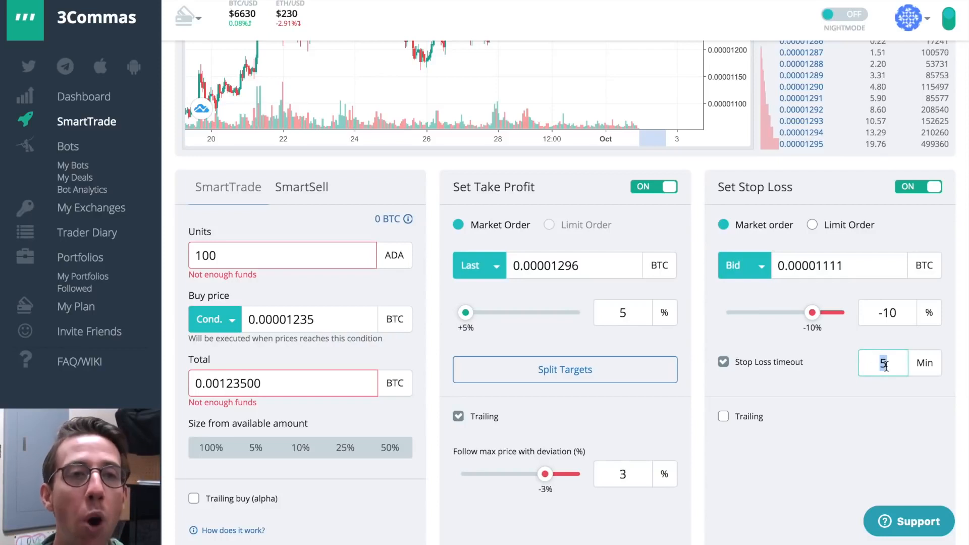
type("1")
left_click(809, 385)
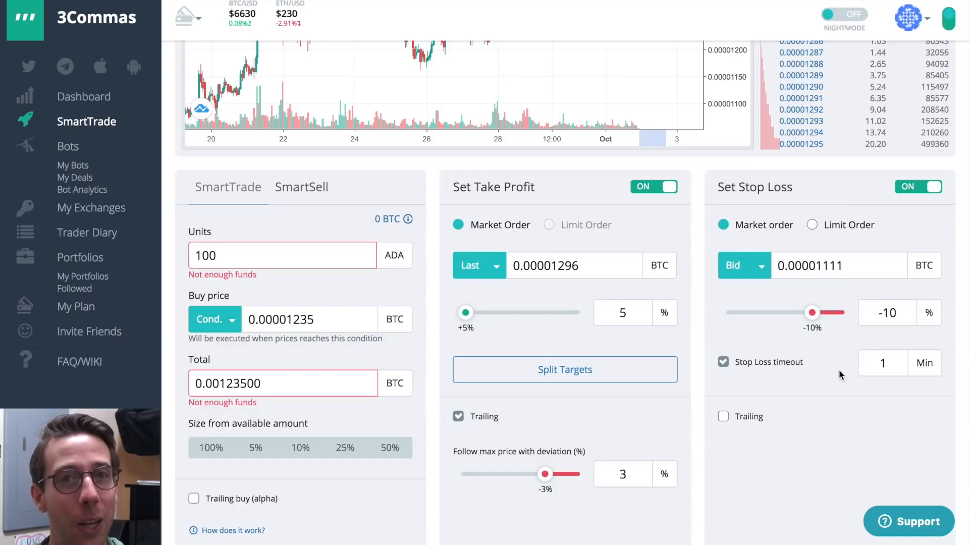
Turn on trailing for the stop loss and turn off its timeout
left_click(724, 416)
left_click(724, 364)
scroll(799, 415, "up", 2)
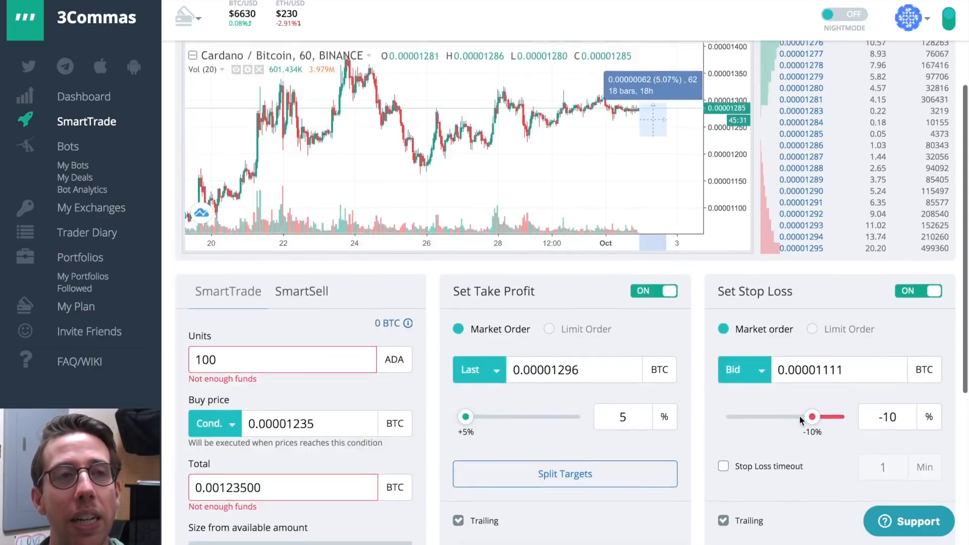
scroll(722, 446, "down", 1)
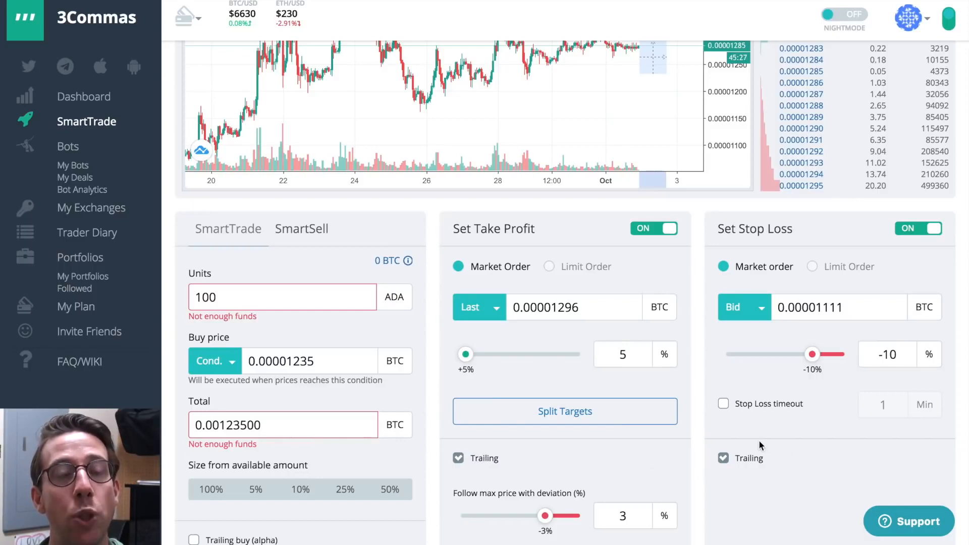
scroll(759, 440, "up", 1)
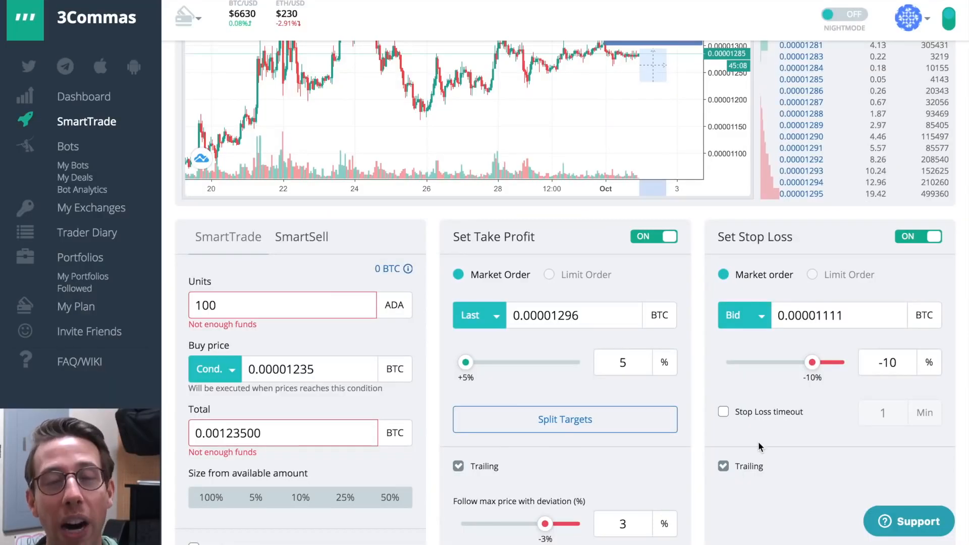
scroll(744, 443, "down", 4)
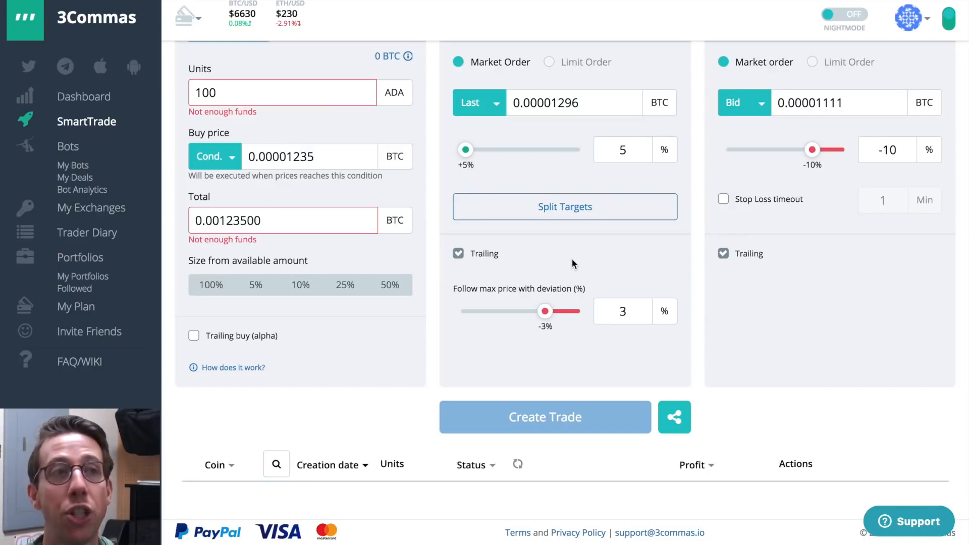
Open the SmartSell form for the BTC - ADA pair and review its units and buy price fields
scroll(394, 257, "up", 3)
left_click(313, 184)
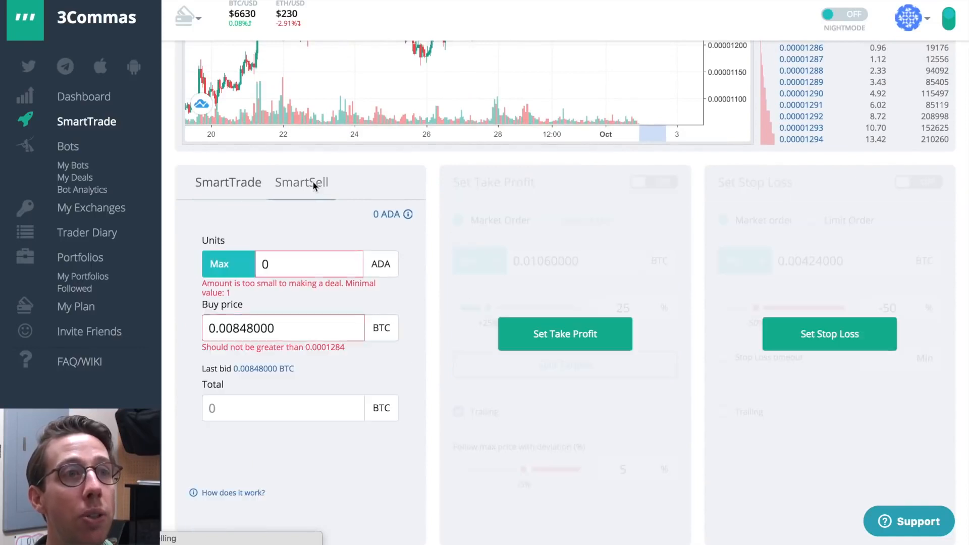
mouse_move(388, 220)
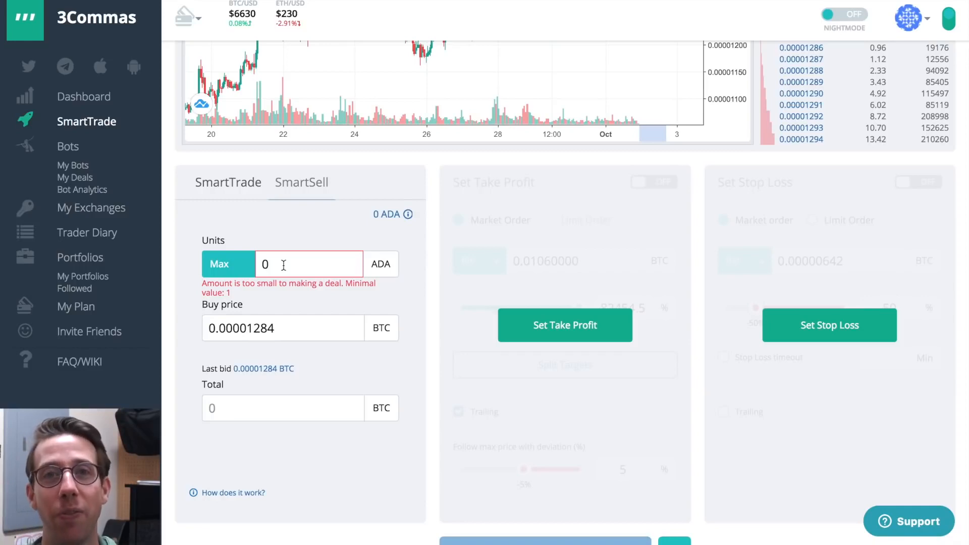
scroll(640, 65, "up", 5)
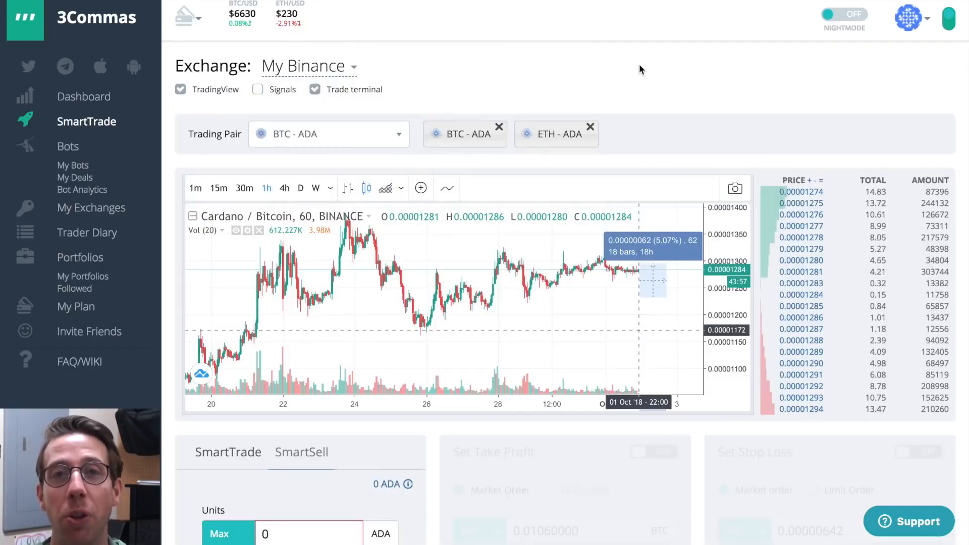